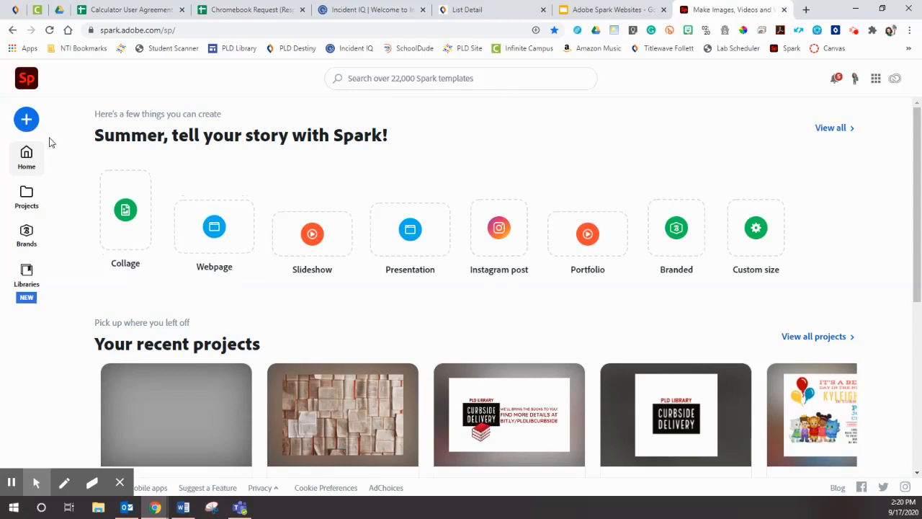
Create a new web page and apply the Whimsy theme to it
{"action": "left_click", "coordinate": [27, 121]}
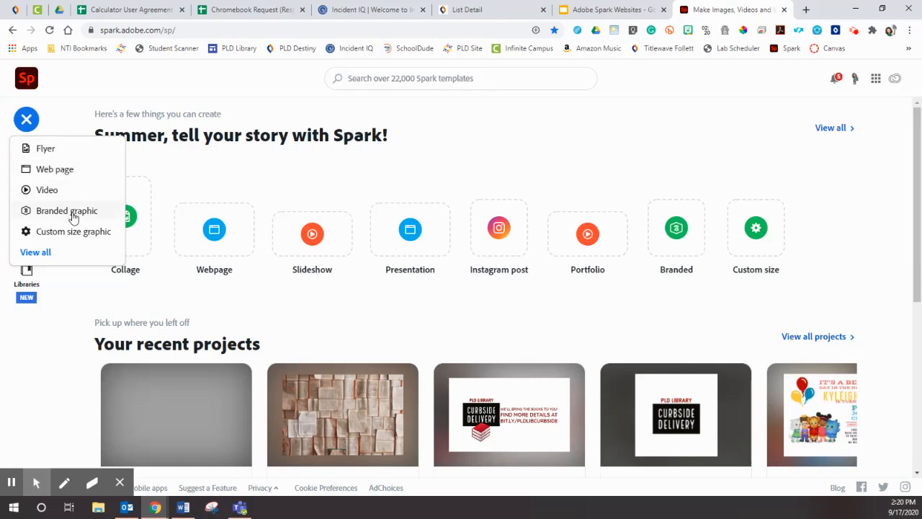
{"action": "left_click", "coordinate": [66, 171]}
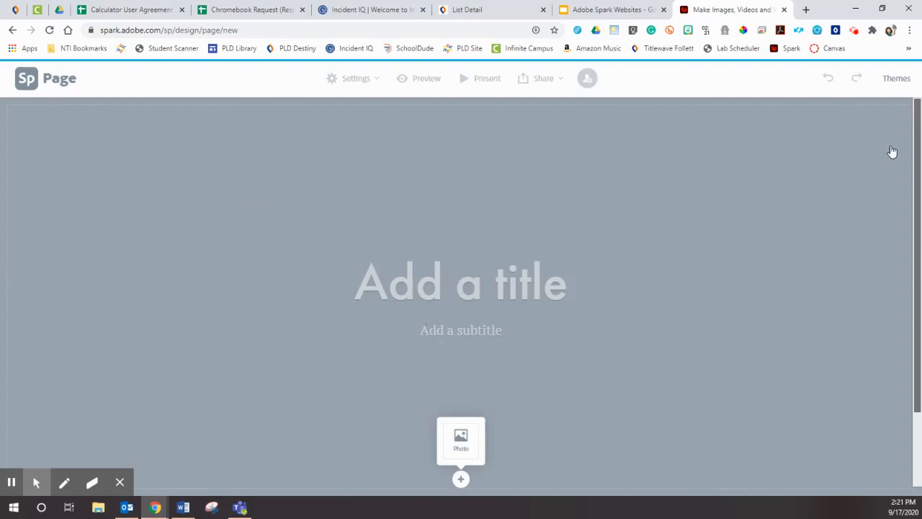
{"action": "left_click", "coordinate": [897, 78]}
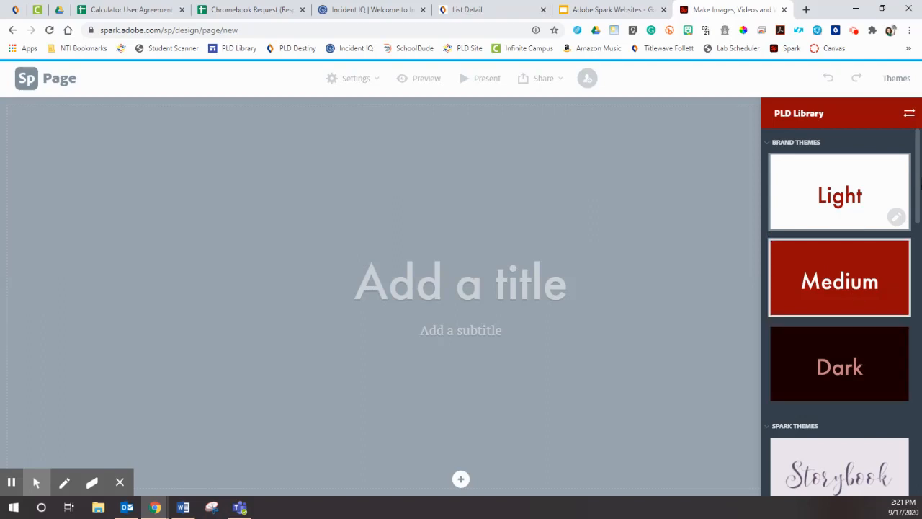
{"action": "left_click_drag", "start_coordinate": [919, 184], "coordinate": [920, 259]}
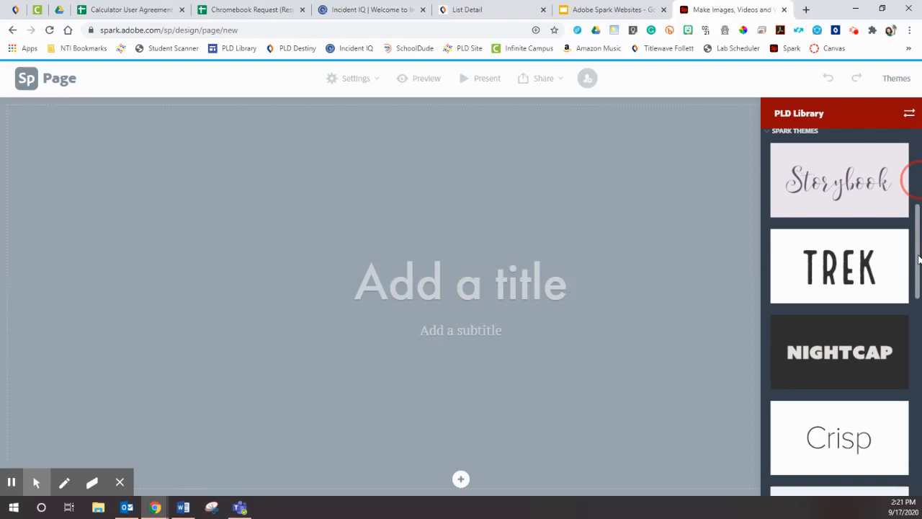
{"action": "left_click_drag", "start_coordinate": [919, 259], "coordinate": [919, 352]}
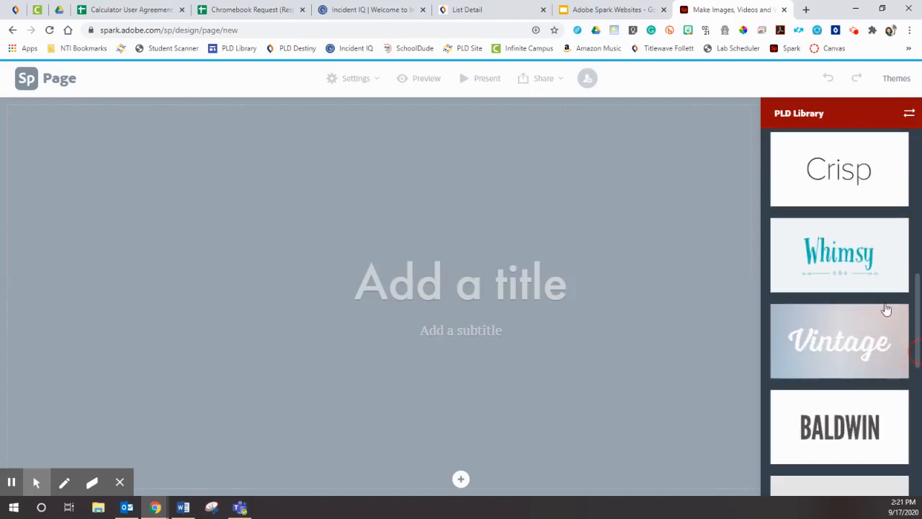
{"action": "left_click", "coordinate": [823, 258]}
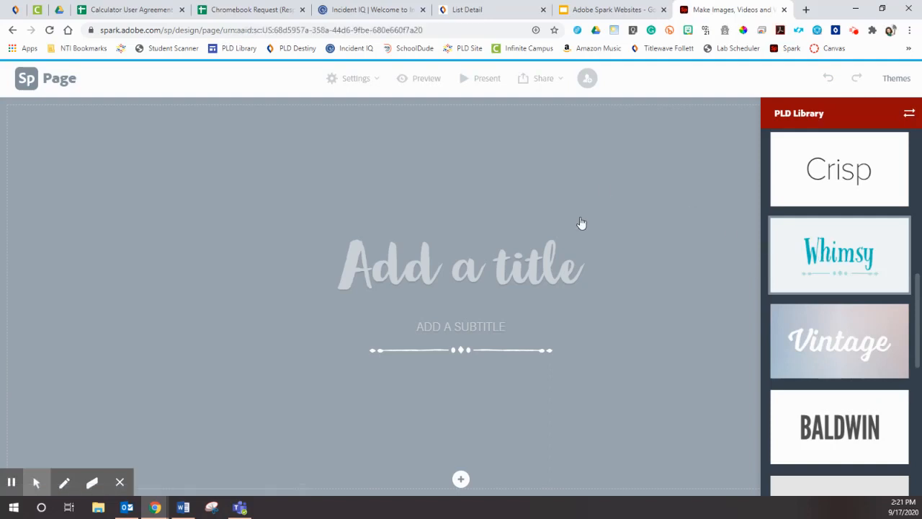
Set the page title to "Webpage" and the subtitle to "FOR PD PURPOSES"
{"action": "left_click", "coordinate": [477, 281]}
{"action": "type", "text": "W"}
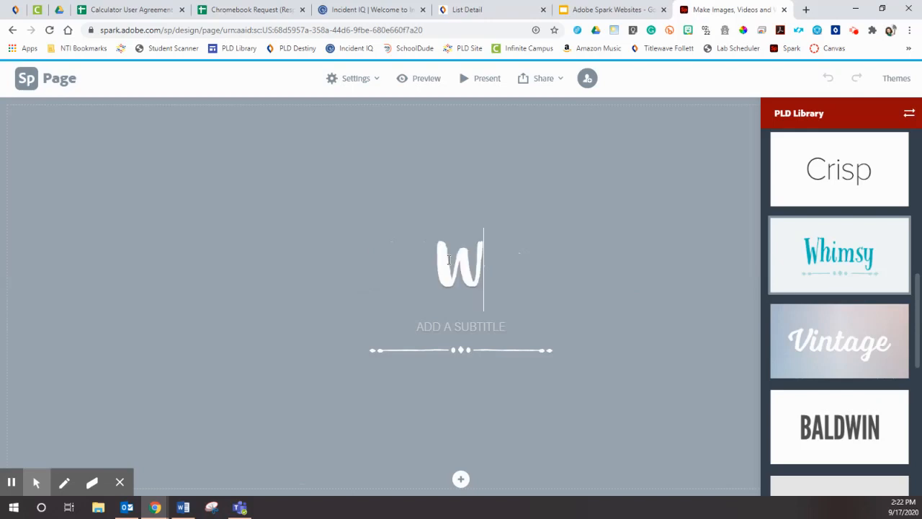
{"action": "type", "text": "ebpage"}
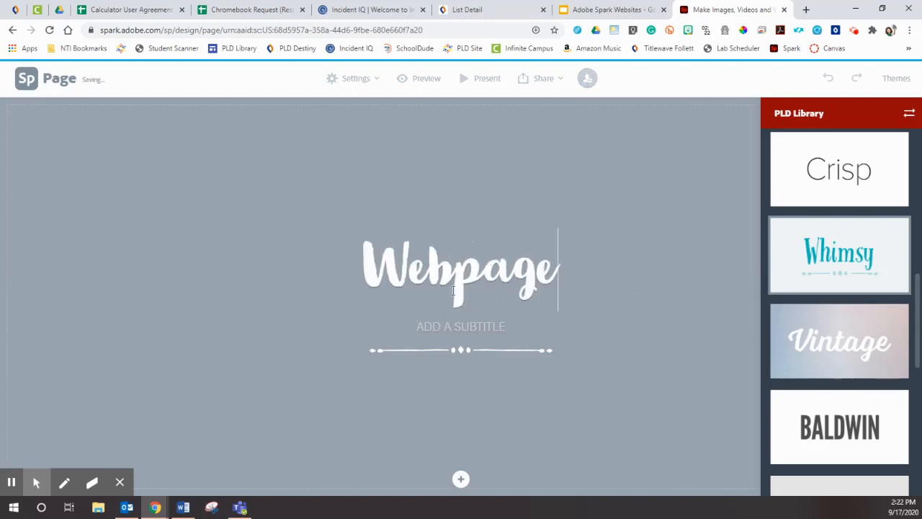
{"action": "left_click", "coordinate": [483, 327]}
{"action": "type", "text": "FOR PD PURPOSES"}
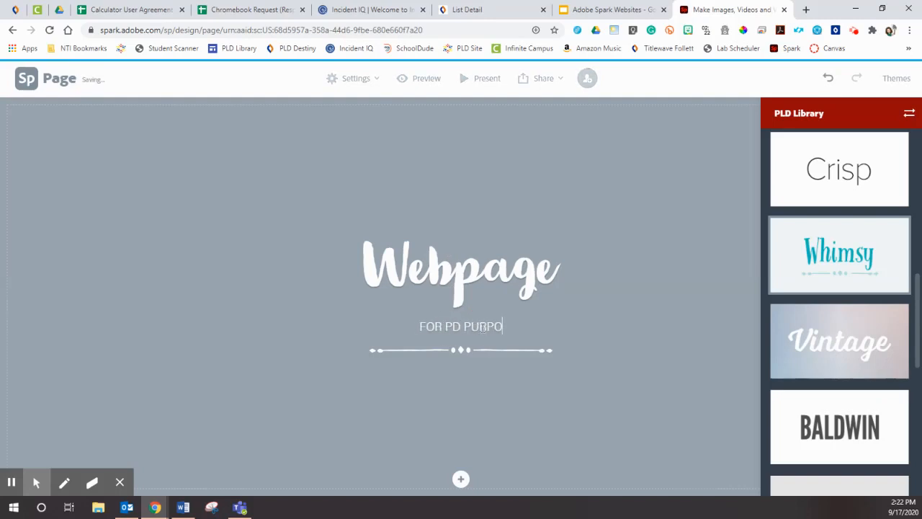
{"action": "left_click", "coordinate": [628, 395]}
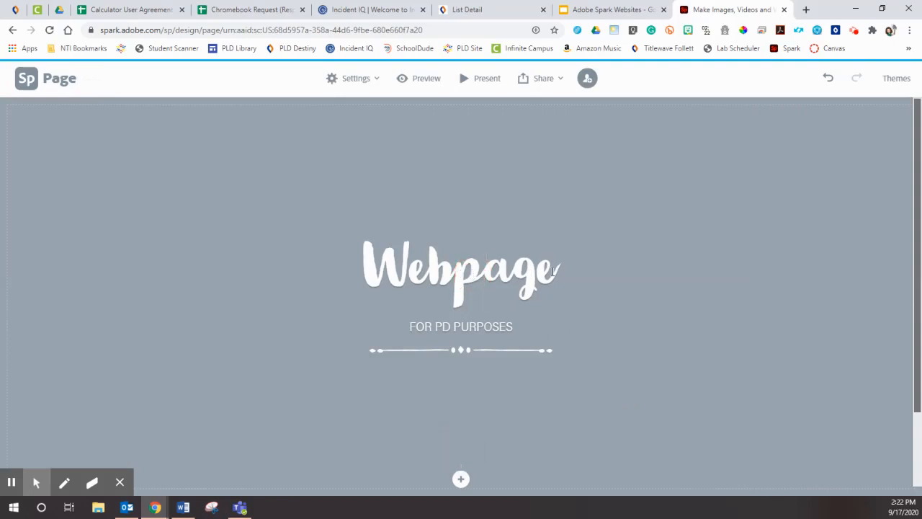
{"action": "left_click", "coordinate": [553, 272]}
{"action": "left_click_drag", "start_coordinate": [528, 273], "coordinate": [516, 273]}
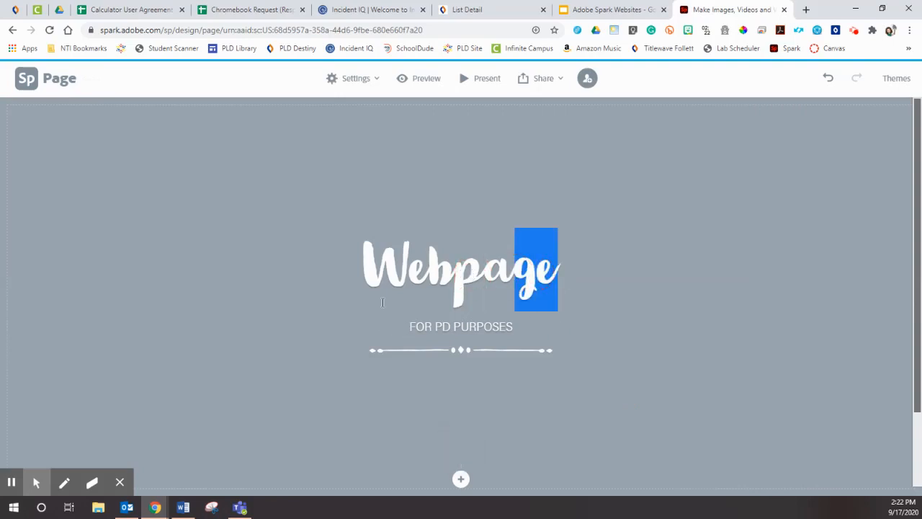
{"action": "left_click", "coordinate": [516, 283]}
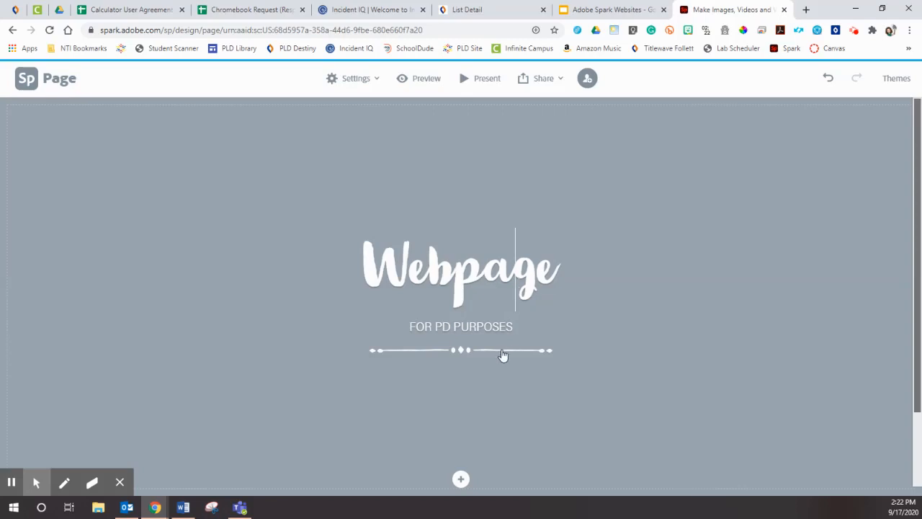
{"action": "left_click", "coordinate": [776, 292]}
Search free photos for "books" and set the photo of colour-sorted bookshelves as the title section's background
{"action": "scroll", "coordinate": [466, 433], "scroll_direction": "down", "scroll_amount": 1}
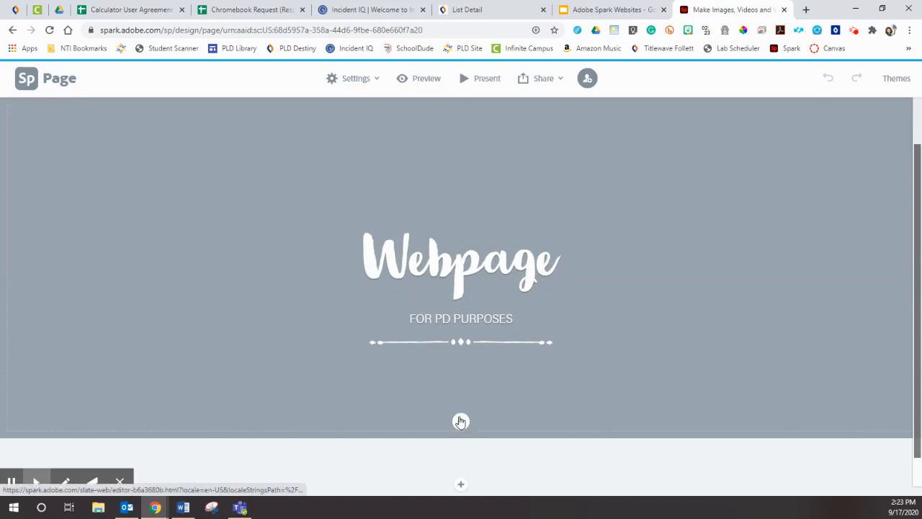
{"action": "left_click", "coordinate": [461, 421]}
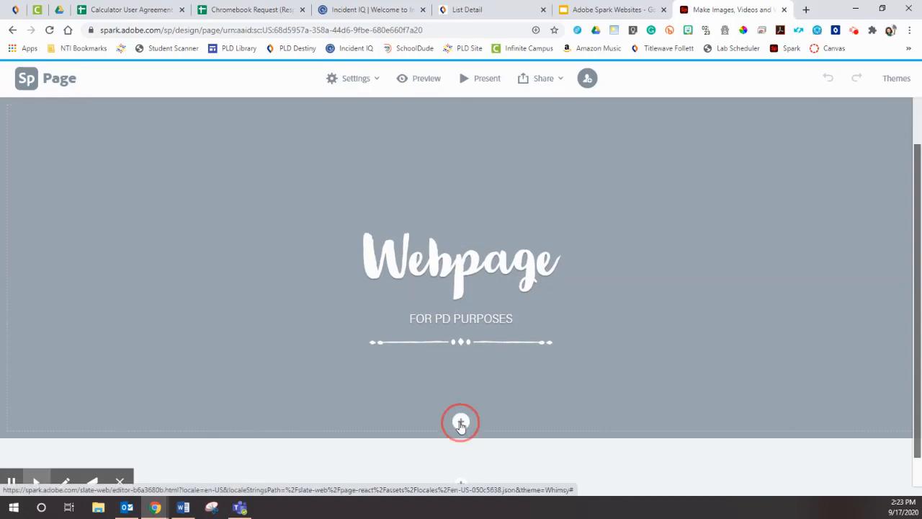
{"action": "left_click", "coordinate": [462, 436]}
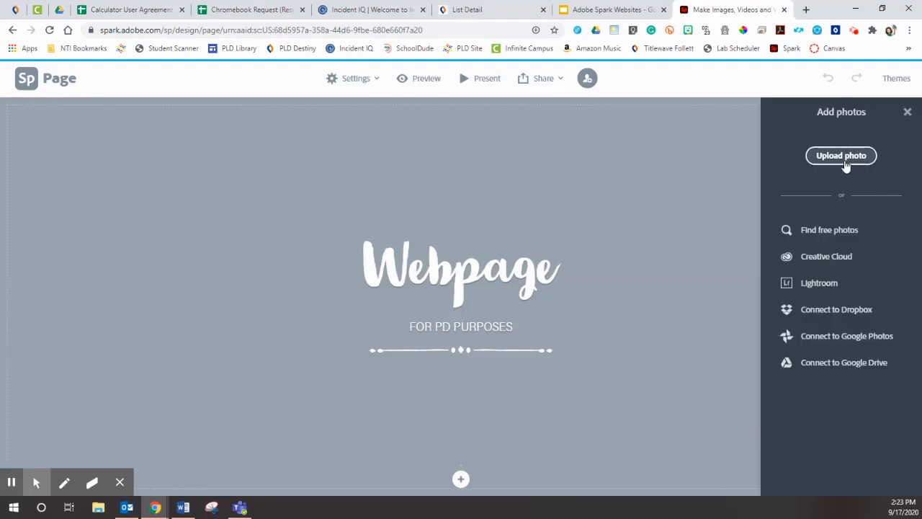
{"action": "left_click", "coordinate": [816, 237]}
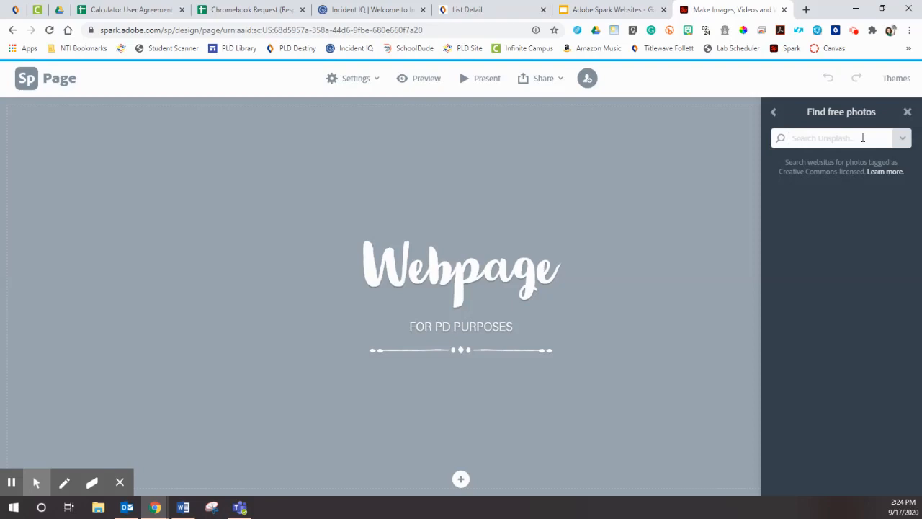
{"action": "type", "text": "books"}
{"action": "key", "text": "Return"}
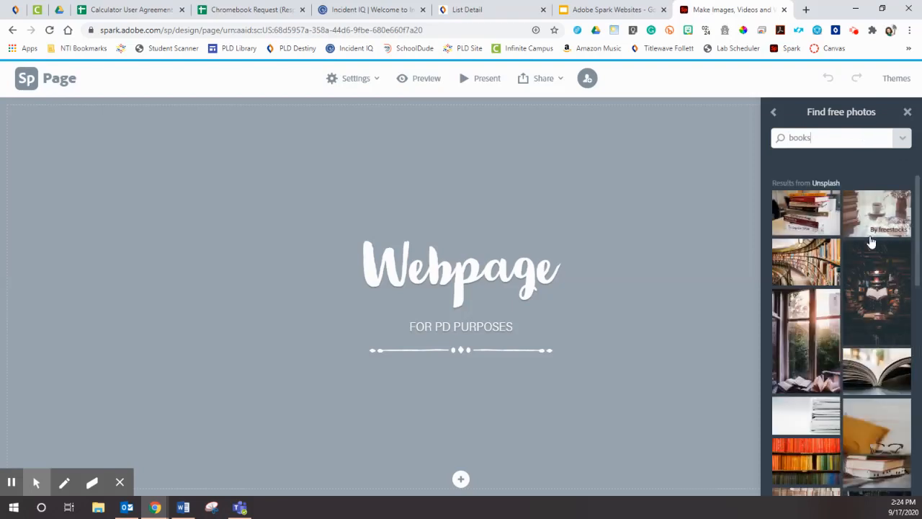
{"action": "scroll", "coordinate": [872, 241], "scroll_direction": "down", "scroll_amount": 2}
{"action": "scroll", "coordinate": [872, 242], "scroll_direction": "down", "scroll_amount": 3}
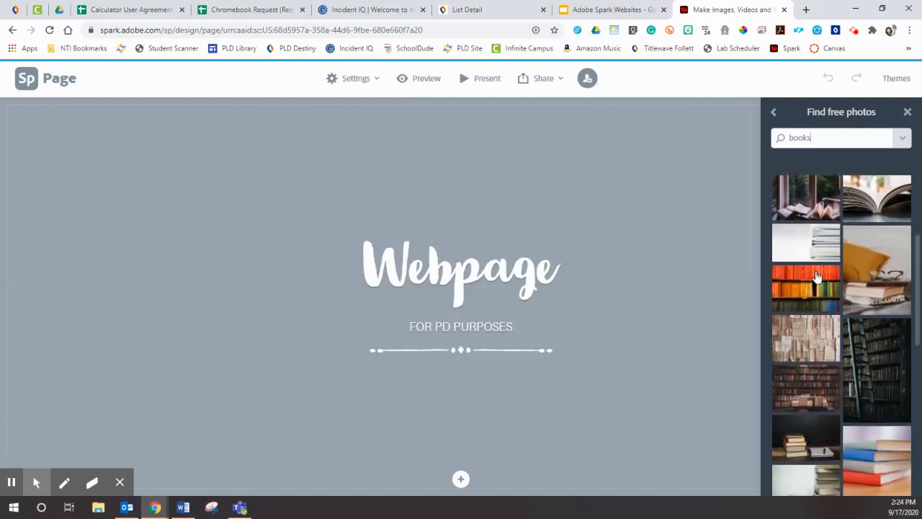
{"action": "left_click", "coordinate": [805, 286]}
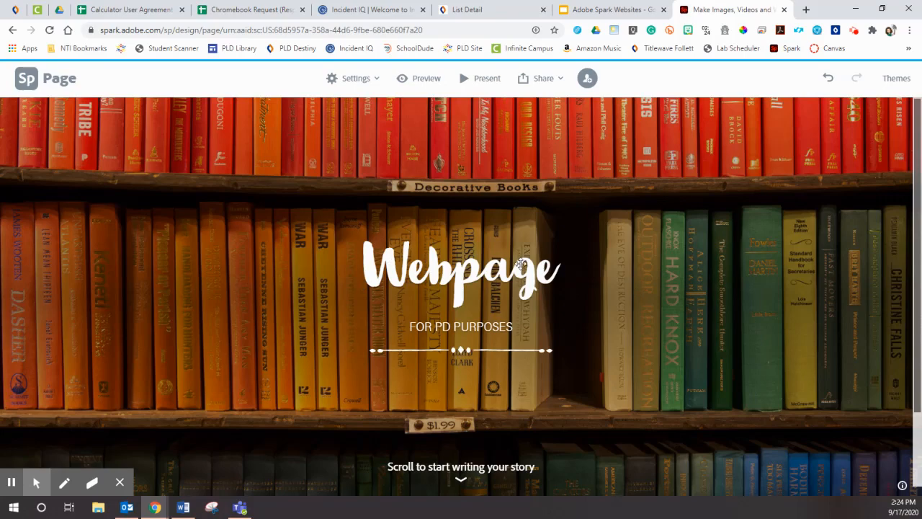
{"action": "scroll", "coordinate": [658, 296], "scroll_direction": "down", "scroll_amount": 1}
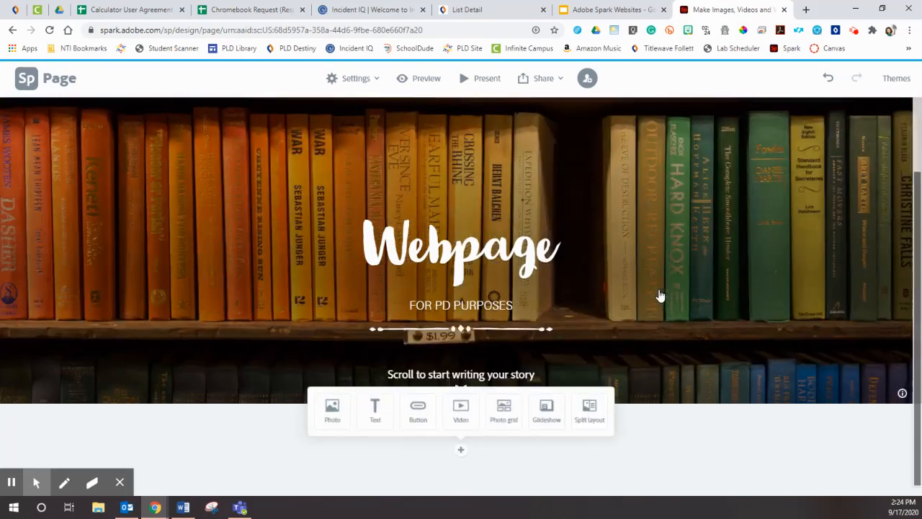
{"action": "scroll", "coordinate": [658, 296], "scroll_direction": "up", "scroll_amount": 1}
{"action": "left_click", "coordinate": [733, 265]}
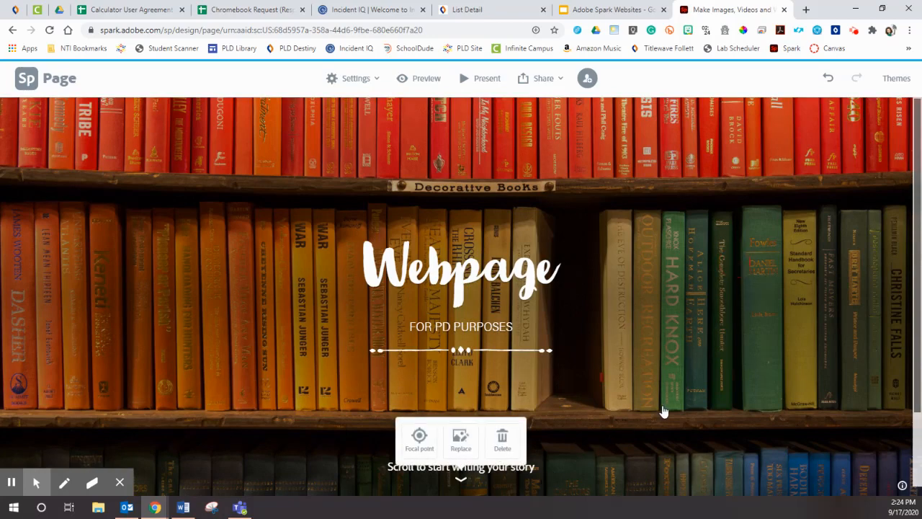
Add a text block below the title section reading "Add text here"
{"action": "scroll", "coordinate": [663, 411], "scroll_direction": "down", "scroll_amount": 1}
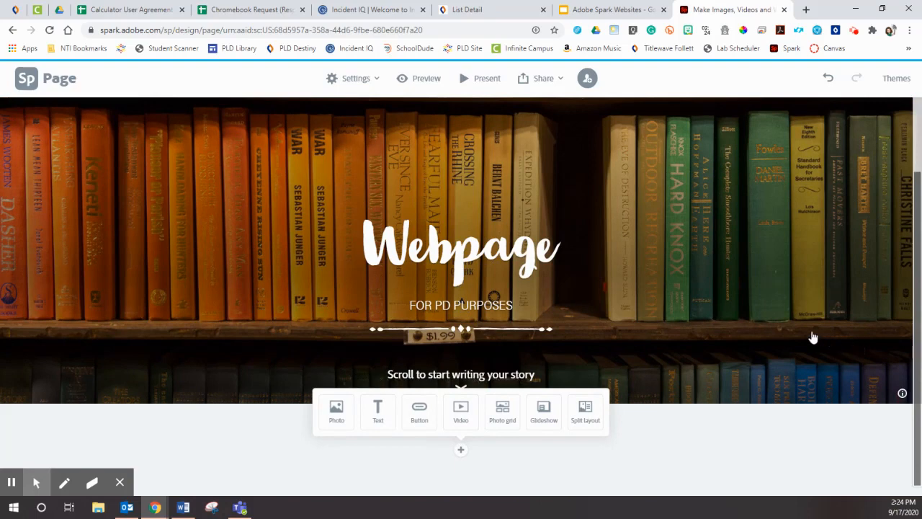
{"action": "left_click", "coordinate": [376, 417]}
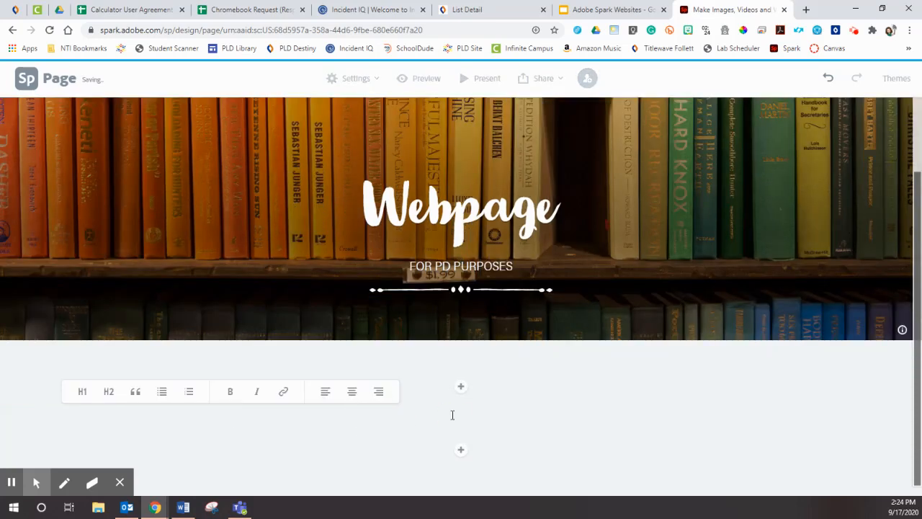
{"action": "type", "text": "Add"}
{"action": "type", "text": " tex"}
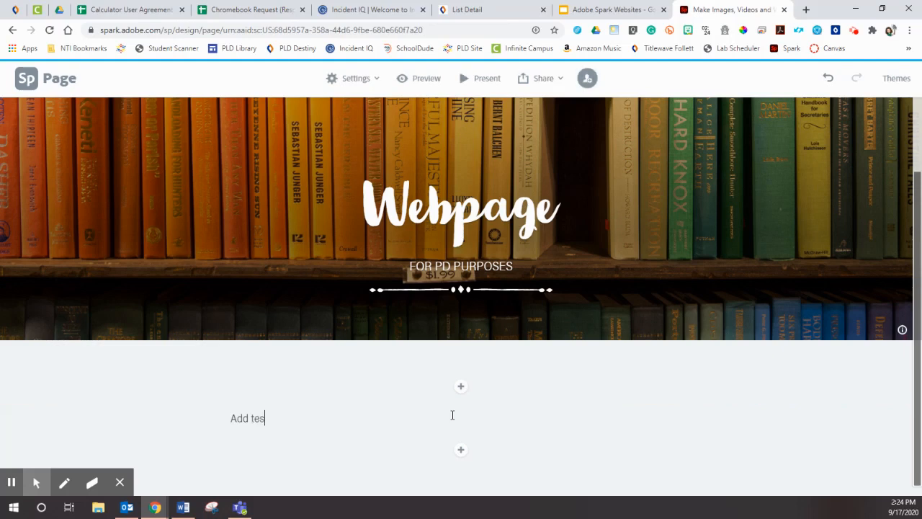
{"action": "type", "text": "t here"}
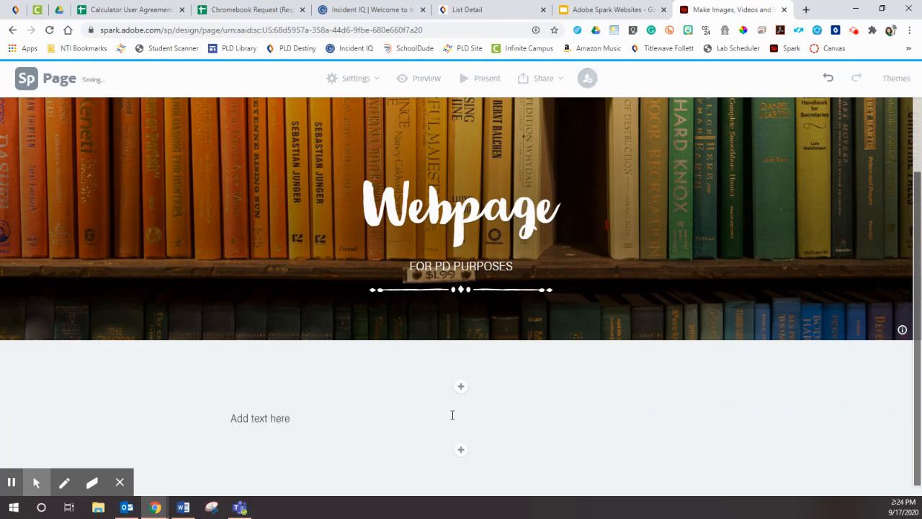
{"action": "left_click_drag", "start_coordinate": [298, 416], "coordinate": [239, 415]}
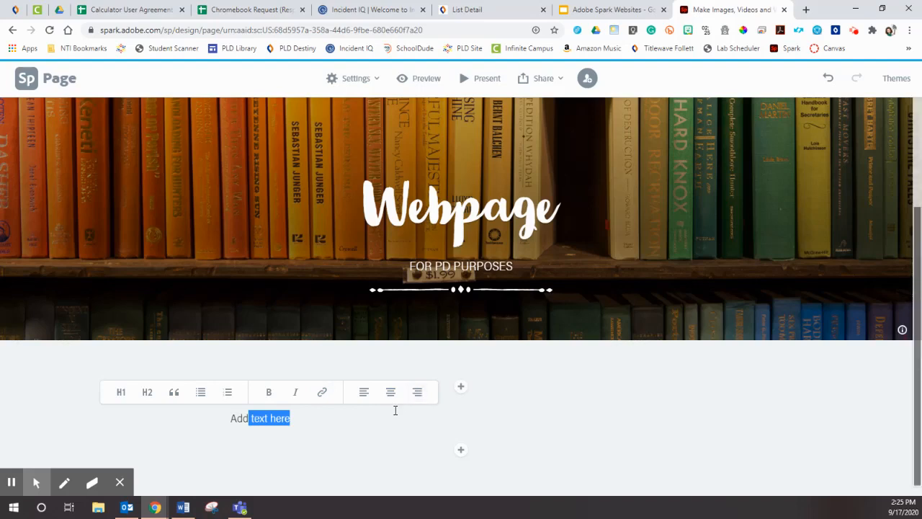
{"action": "left_click", "coordinate": [565, 454]}
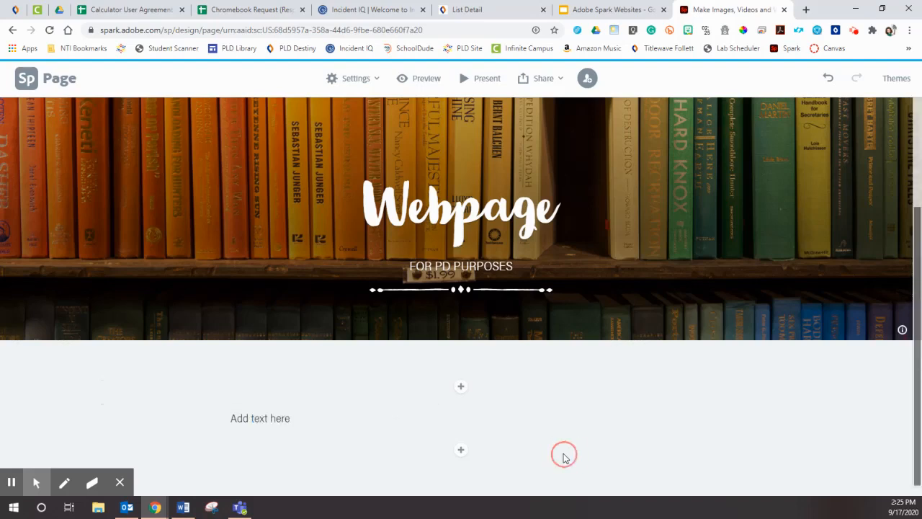
Insert a photo grid below the text block and search free photos for "library" to fill it
{"action": "left_click", "coordinate": [462, 452]}
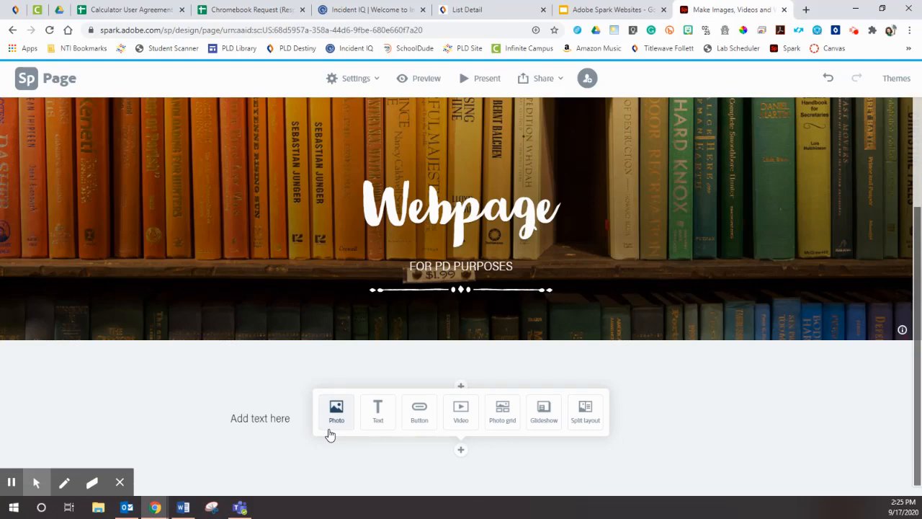
{"action": "left_click", "coordinate": [503, 425]}
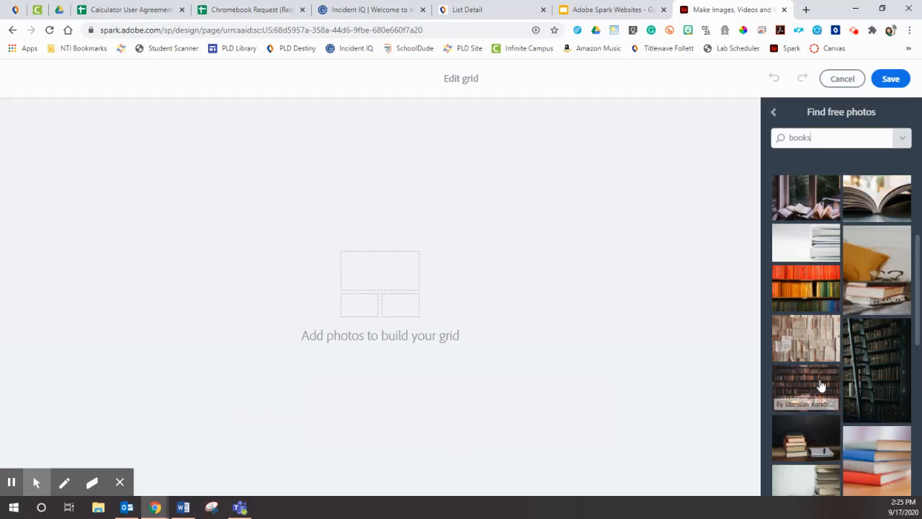
{"action": "left_click", "coordinate": [810, 141]}
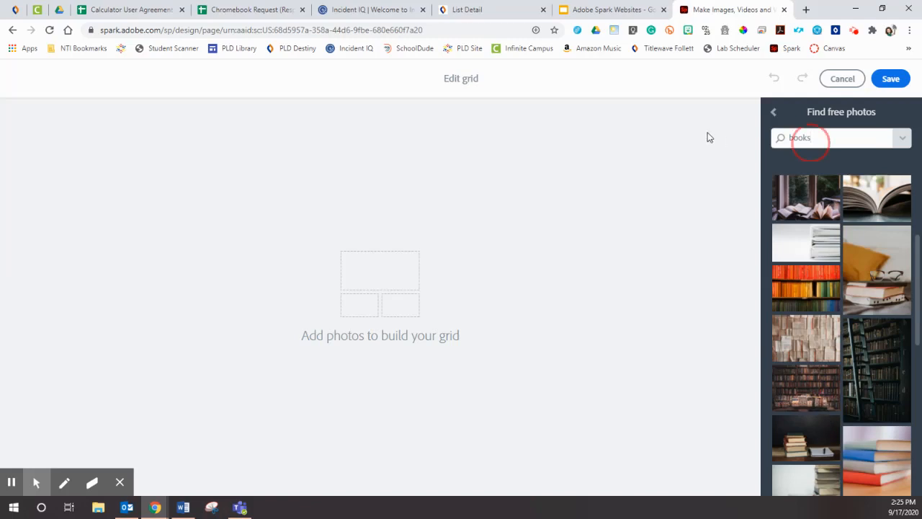
{"action": "type", "text": "library"}
{"action": "key", "text": "Return"}
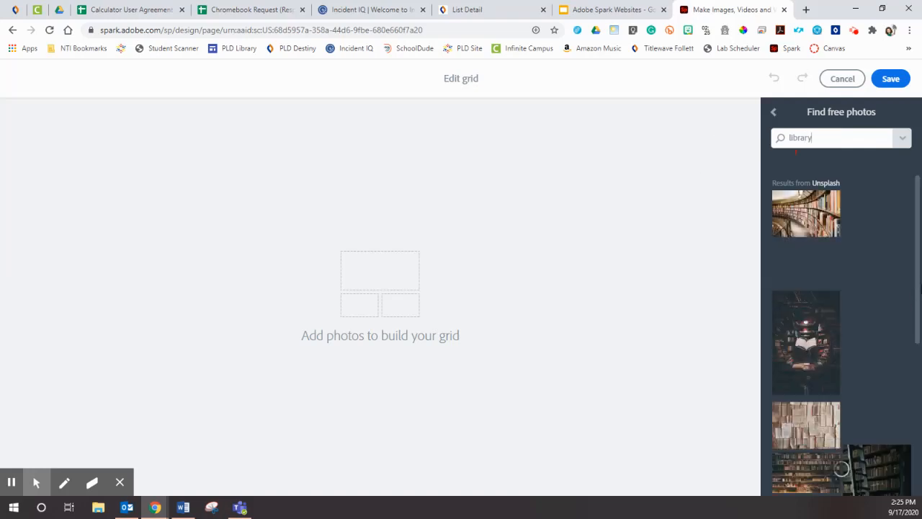
{"action": "scroll", "coordinate": [893, 288], "scroll_direction": "down", "scroll_amount": 2}
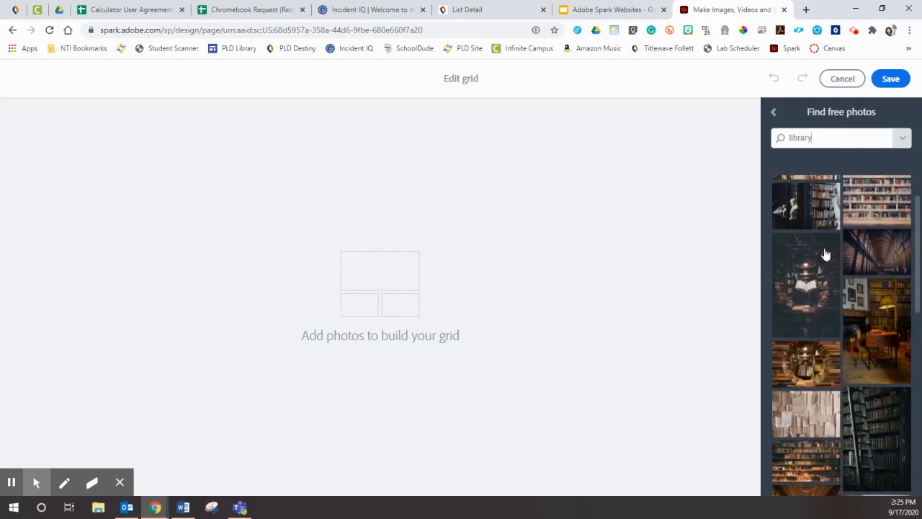
{"action": "scroll", "coordinate": [826, 253], "scroll_direction": "up", "scroll_amount": 1}
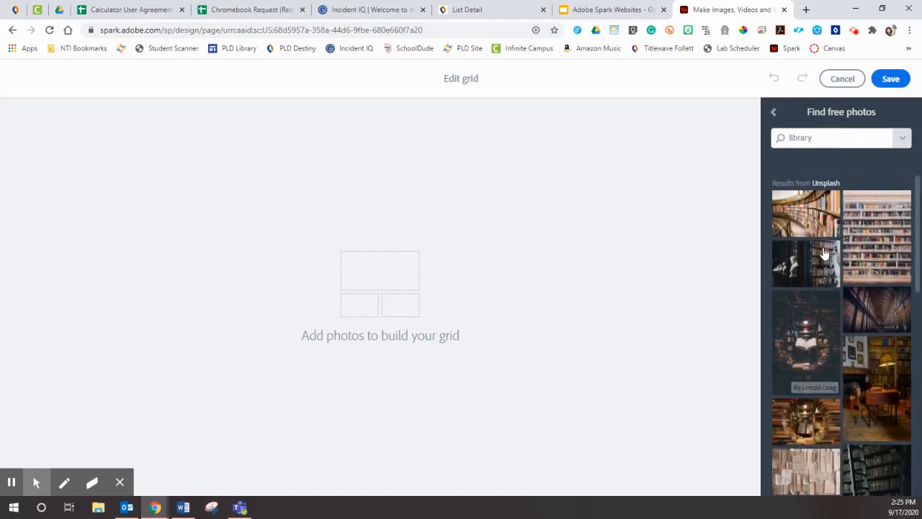
Add the photos of the curved library shelves and of the reader framed by stacked books to the grid
{"action": "left_click", "coordinate": [801, 215]}
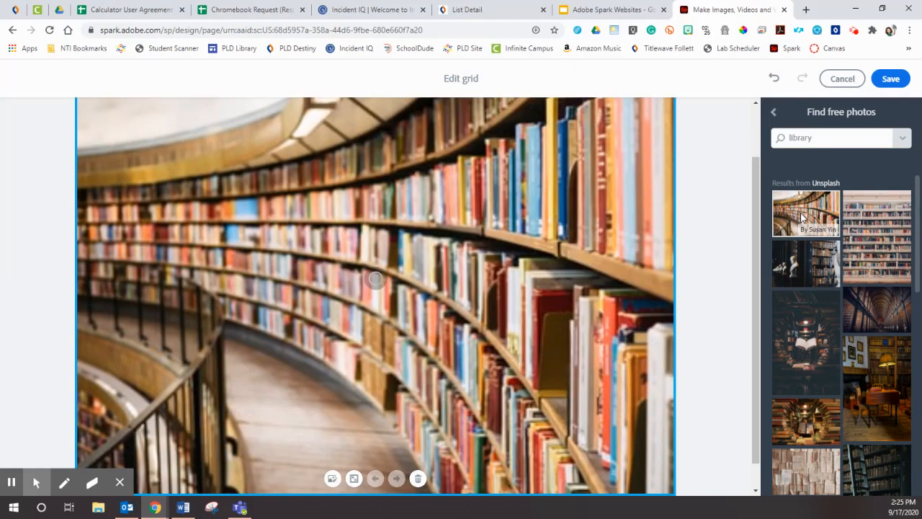
{"action": "scroll", "coordinate": [812, 343], "scroll_direction": "down", "scroll_amount": 2}
{"action": "left_click", "coordinate": [812, 343]}
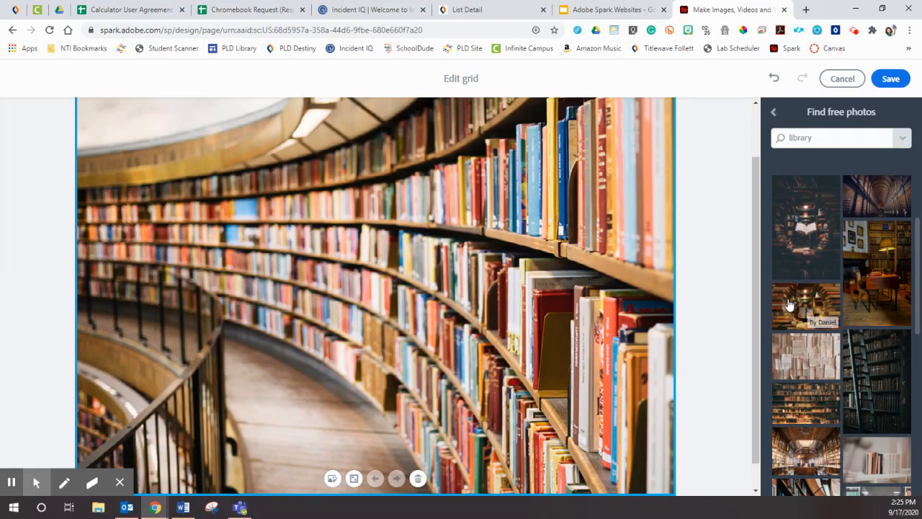
{"action": "left_click", "coordinate": [797, 307]}
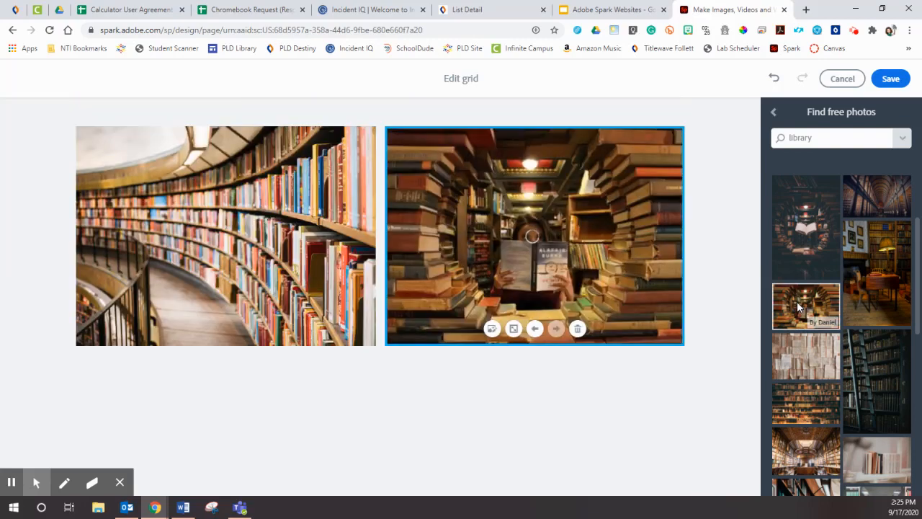
{"action": "left_click", "coordinate": [874, 319]}
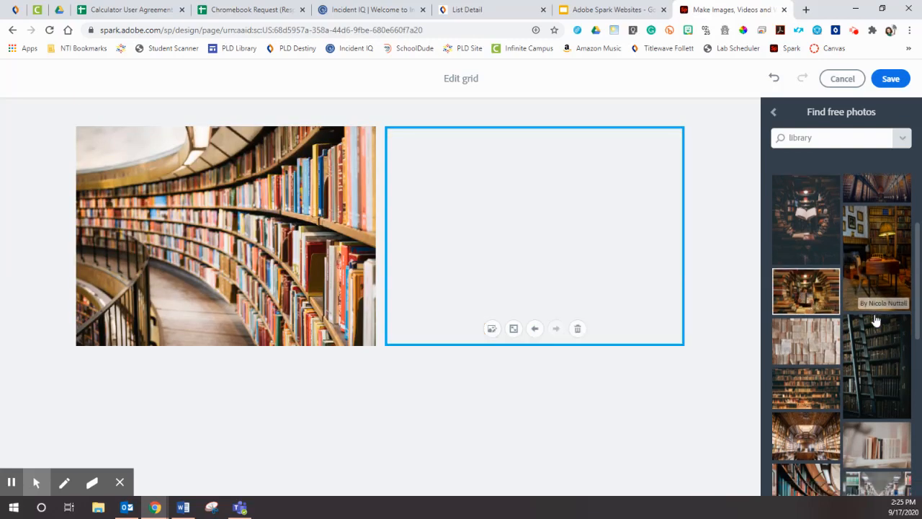
Add the photos of the glass-ceilinged library aisle, the white shelves with colourful books and the curved white library to the grid
{"action": "scroll", "coordinate": [875, 320], "scroll_direction": "down", "scroll_amount": 3}
{"action": "scroll", "coordinate": [875, 320], "scroll_direction": "down", "scroll_amount": 2}
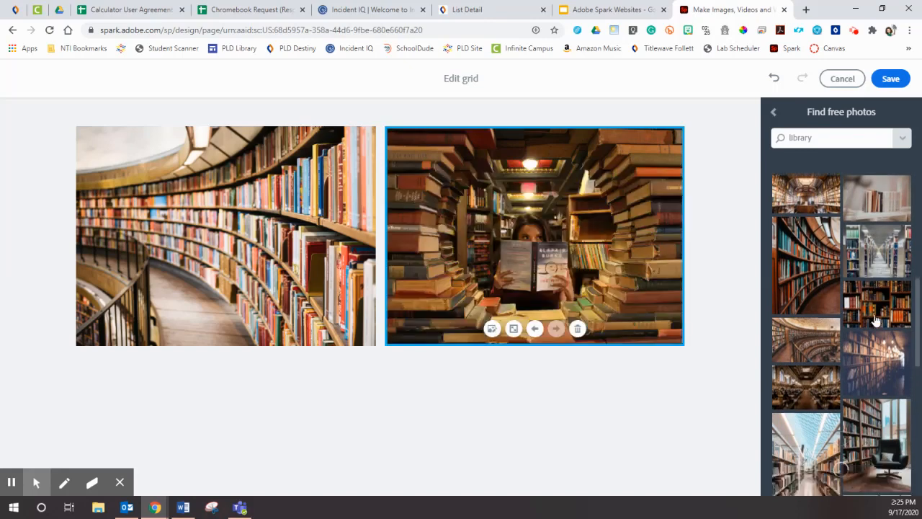
{"action": "scroll", "coordinate": [875, 319], "scroll_direction": "down", "scroll_amount": 2}
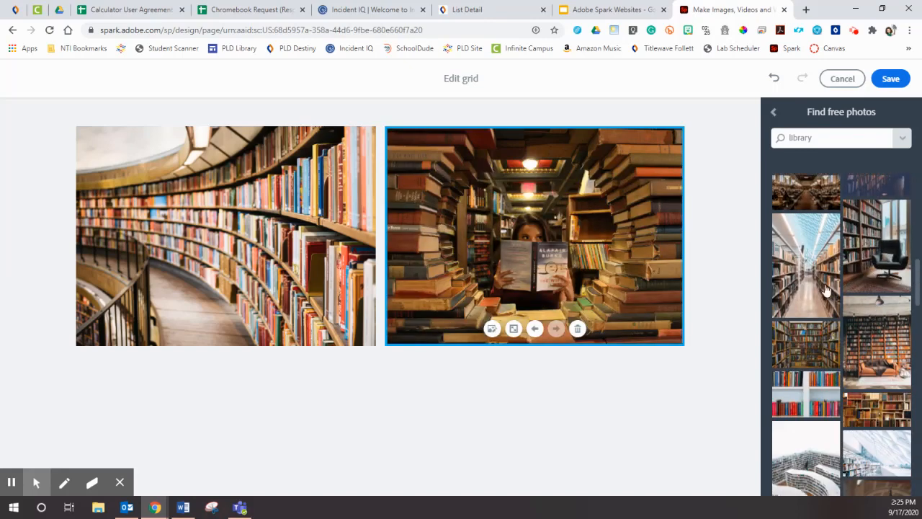
{"action": "left_click", "coordinate": [808, 272]}
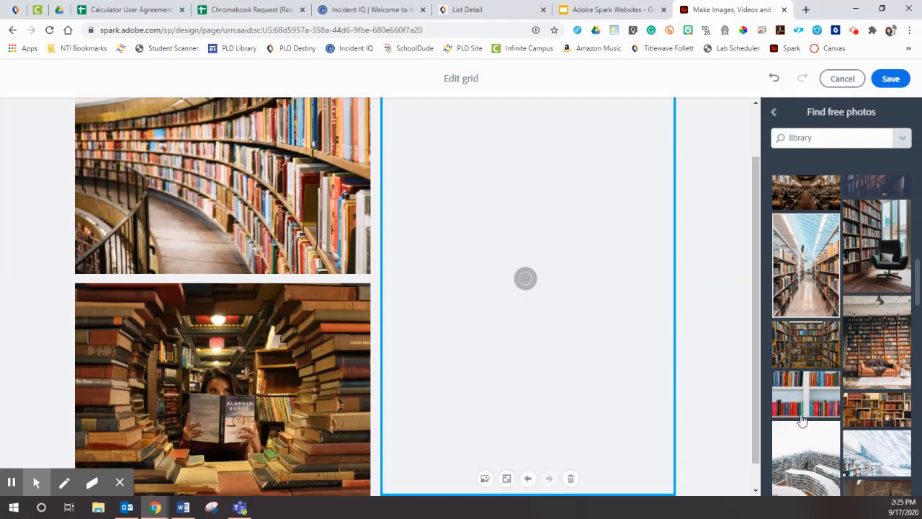
{"action": "left_click", "coordinate": [804, 405]}
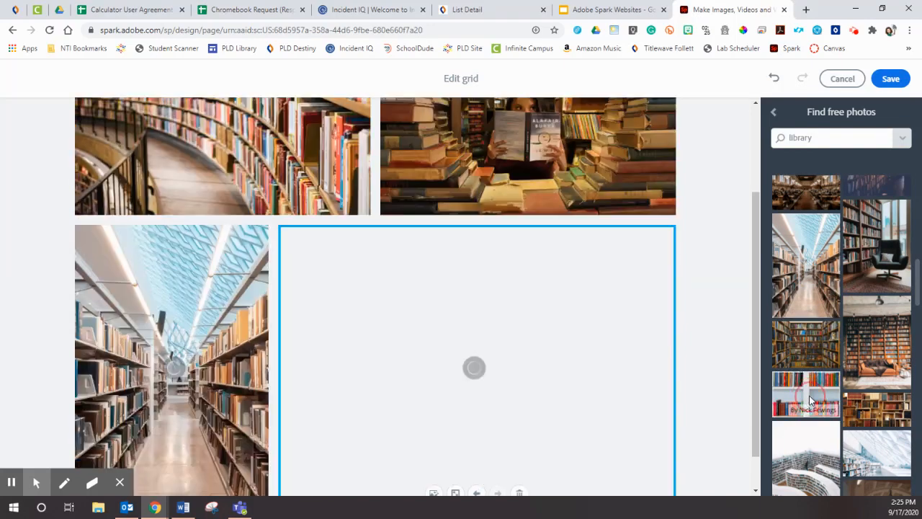
{"action": "scroll", "coordinate": [880, 392], "scroll_direction": "down", "scroll_amount": 2}
{"action": "left_click", "coordinate": [872, 351]}
{"action": "scroll", "coordinate": [871, 351], "scroll_direction": "down", "scroll_amount": 1}
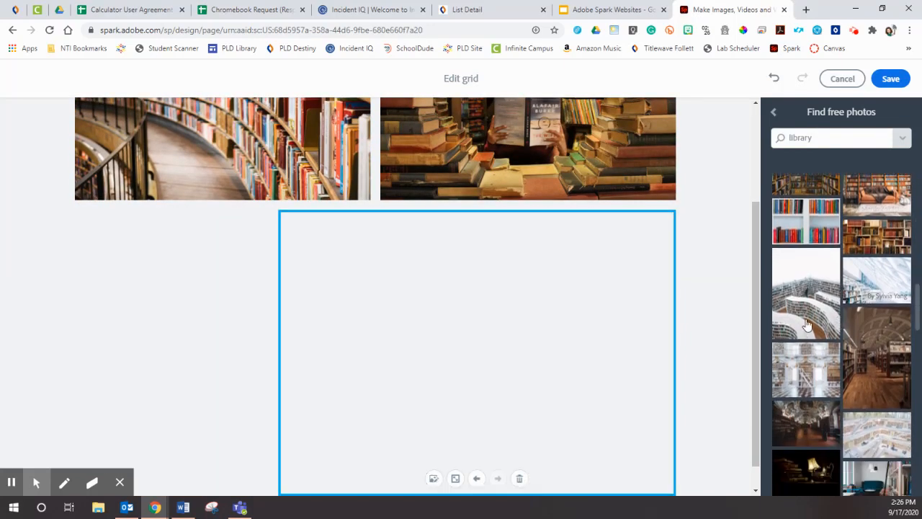
{"action": "left_click", "coordinate": [807, 298]}
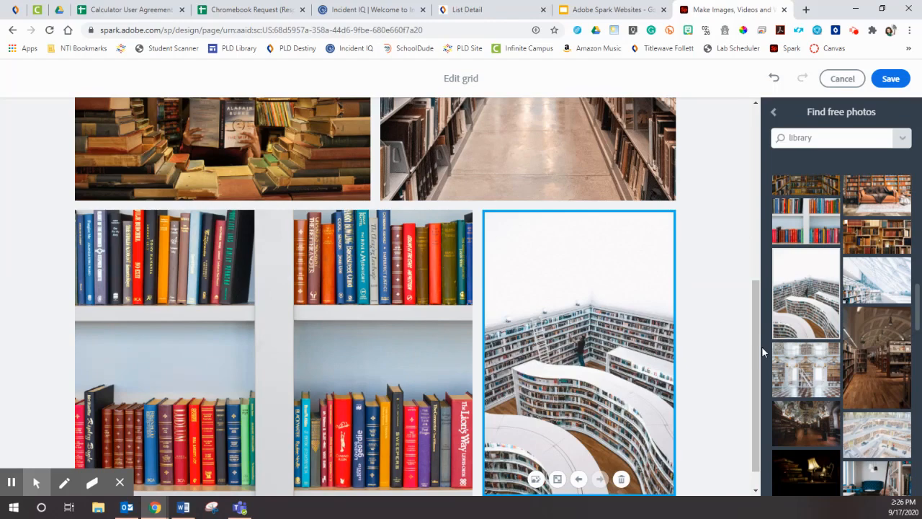
Delete the photo of white shelves with colourful books from the grid and save the grid
{"action": "scroll", "coordinate": [761, 351], "scroll_direction": "up", "scroll_amount": 2}
{"action": "scroll", "coordinate": [762, 351], "scroll_direction": "up", "scroll_amount": 1}
{"action": "scroll", "coordinate": [709, 299], "scroll_direction": "up", "scroll_amount": 3}
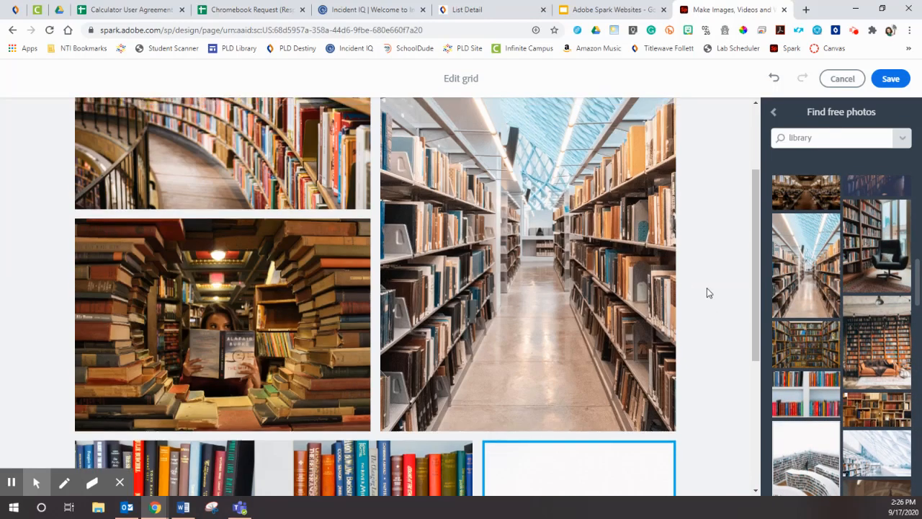
{"action": "scroll", "coordinate": [689, 295], "scroll_direction": "down", "scroll_amount": 2}
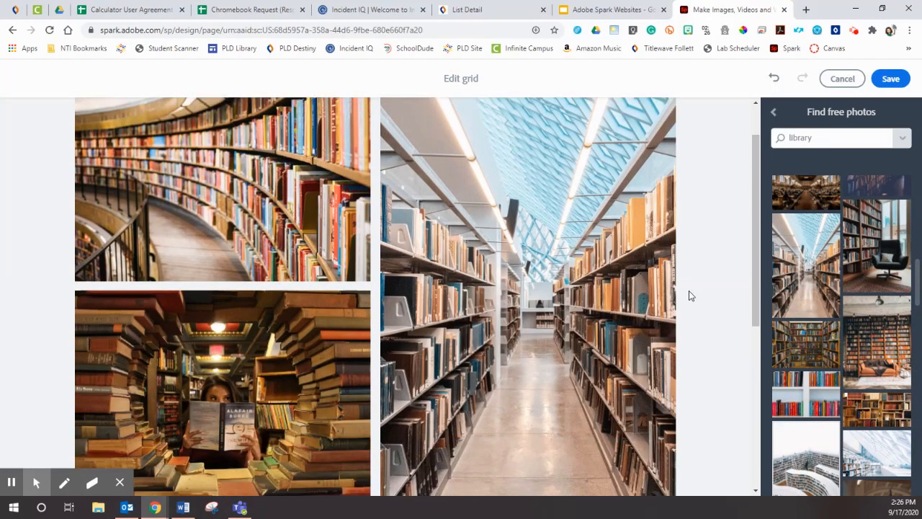
{"action": "scroll", "coordinate": [688, 295], "scroll_direction": "down", "scroll_amount": 4}
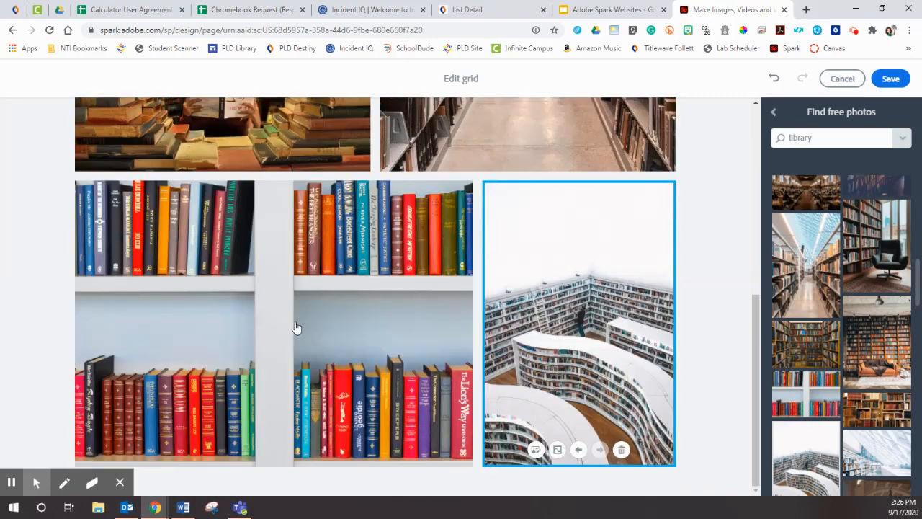
{"action": "left_click", "coordinate": [296, 351]}
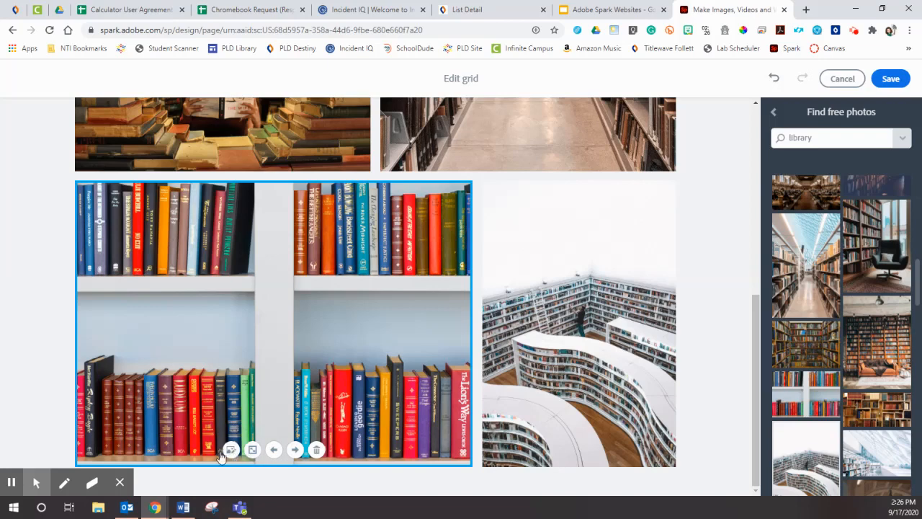
{"action": "left_click", "coordinate": [316, 451]}
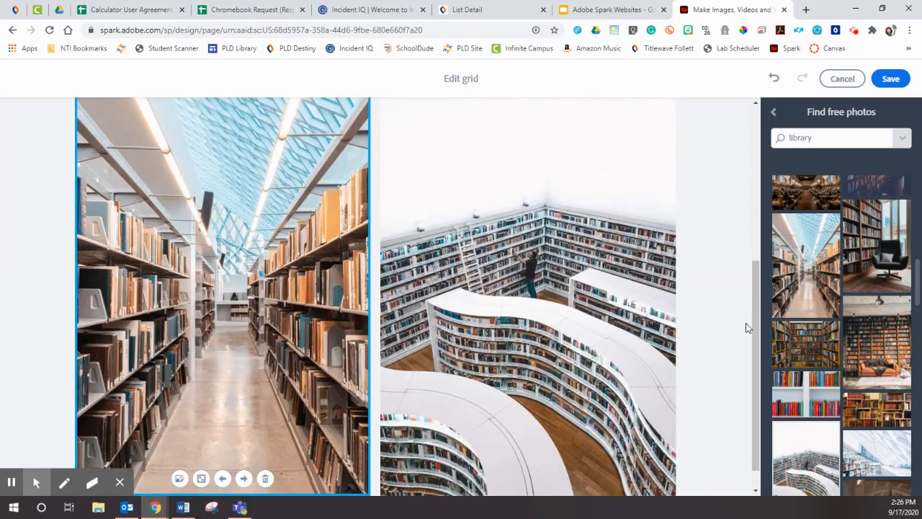
{"action": "scroll", "coordinate": [728, 326], "scroll_direction": "down", "scroll_amount": 1}
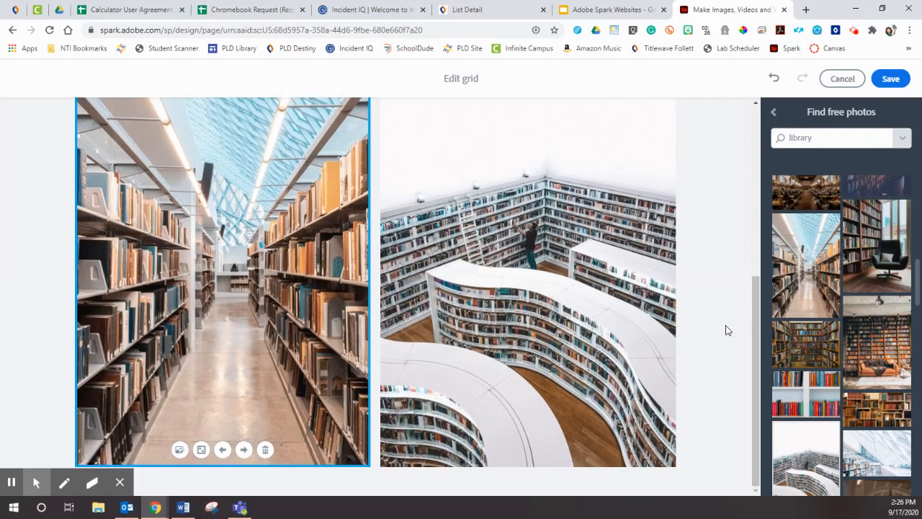
{"action": "scroll", "coordinate": [720, 336], "scroll_direction": "up", "scroll_amount": 5}
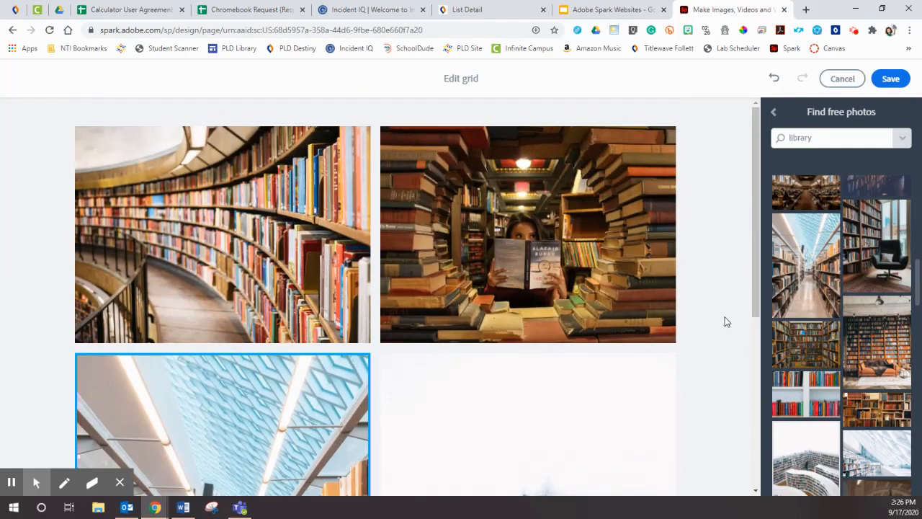
{"action": "left_click", "coordinate": [891, 79]}
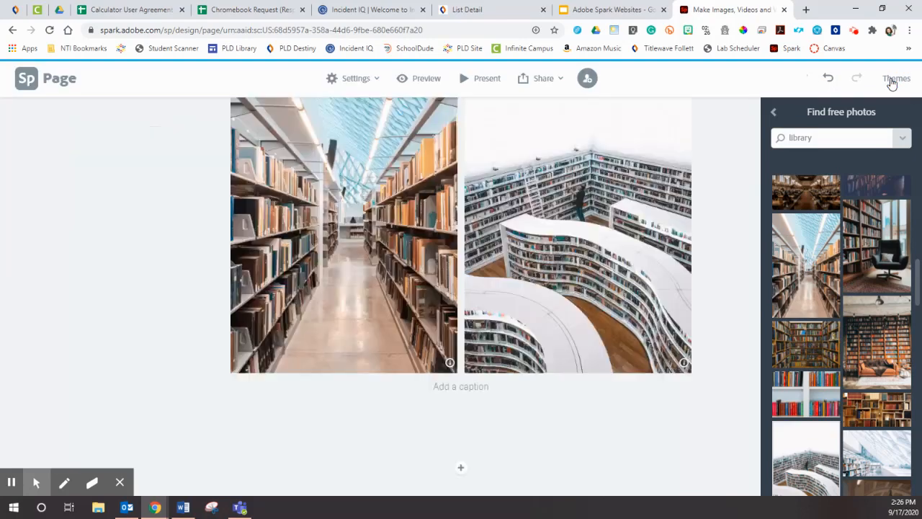
Insert a video block below the photo grid
{"action": "scroll", "coordinate": [813, 324], "scroll_direction": "up", "scroll_amount": 5}
{"action": "scroll", "coordinate": [813, 323], "scroll_direction": "up", "scroll_amount": 2}
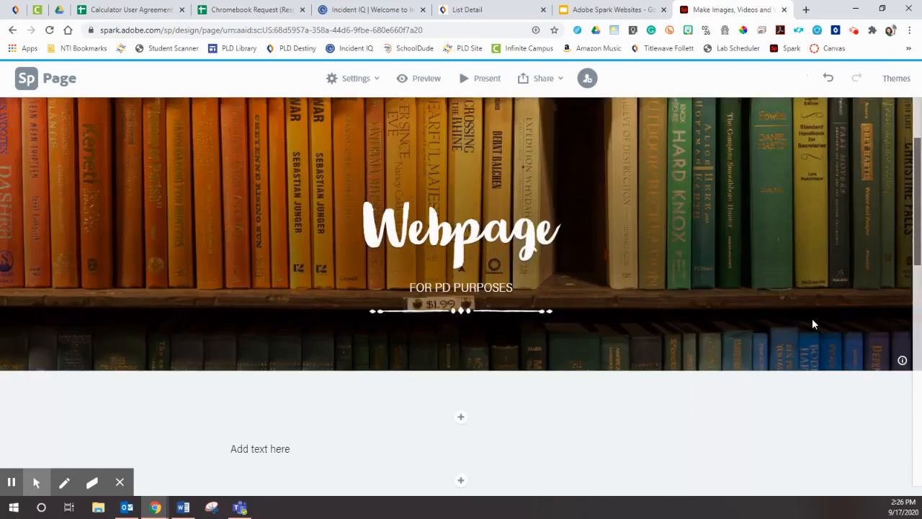
{"action": "scroll", "coordinate": [813, 323], "scroll_direction": "down", "scroll_amount": 3}
{"action": "scroll", "coordinate": [893, 348], "scroll_direction": "down", "scroll_amount": 3}
{"action": "scroll", "coordinate": [876, 348], "scroll_direction": "down", "scroll_amount": 1}
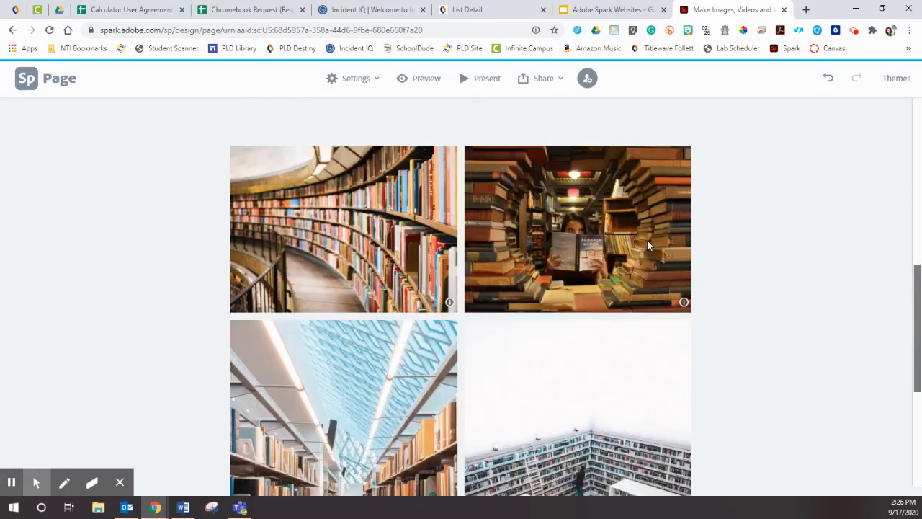
{"action": "scroll", "coordinate": [784, 347], "scroll_direction": "down", "scroll_amount": 2}
{"action": "scroll", "coordinate": [785, 348], "scroll_direction": "down", "scroll_amount": 2}
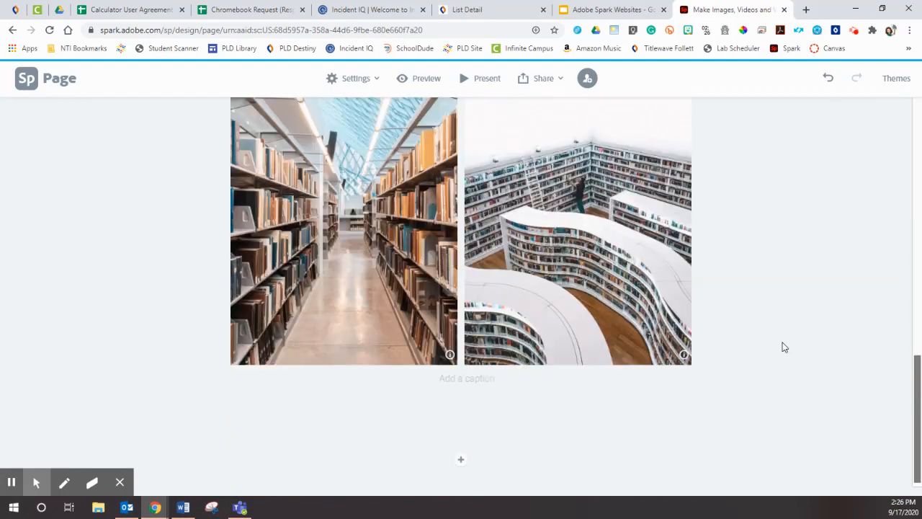
{"action": "mouse_move", "coordinate": [608, 423]}
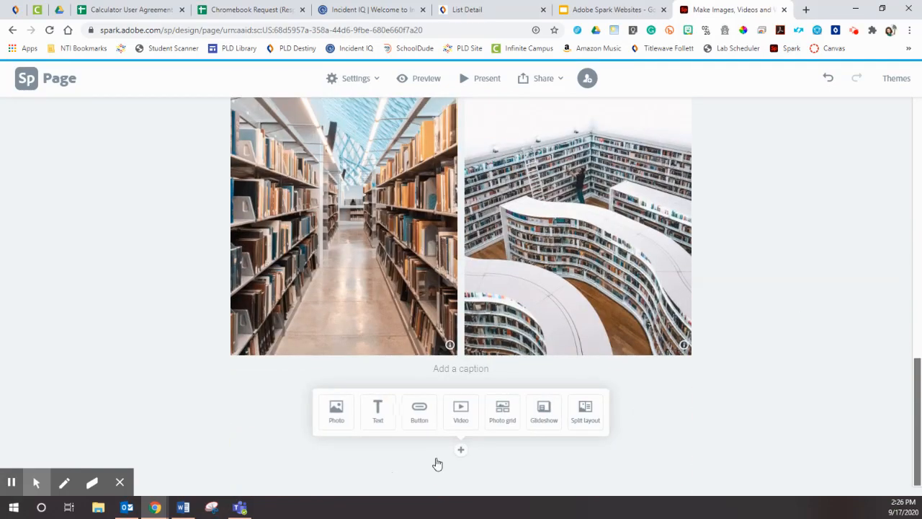
{"action": "left_click", "coordinate": [462, 418]}
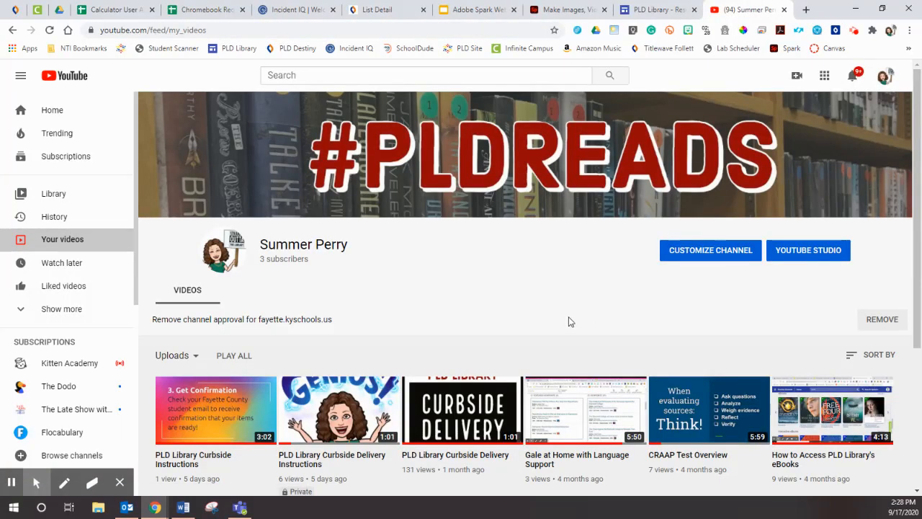
Open the "PLD Library Curbside Instructions" video from the channel's uploads on YouTube, copy its link and pause playback
{"action": "scroll", "coordinate": [569, 316], "scroll_direction": "down", "scroll_amount": 2}
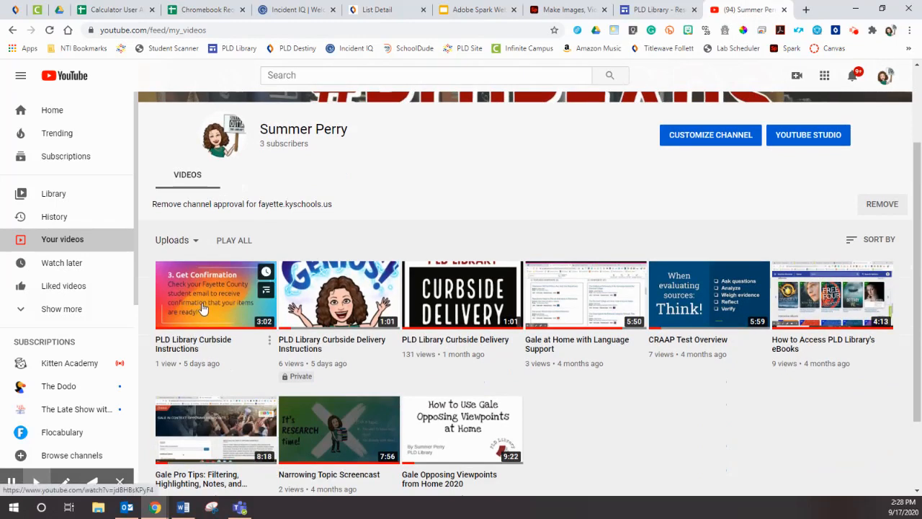
{"action": "left_click", "coordinate": [203, 303]}
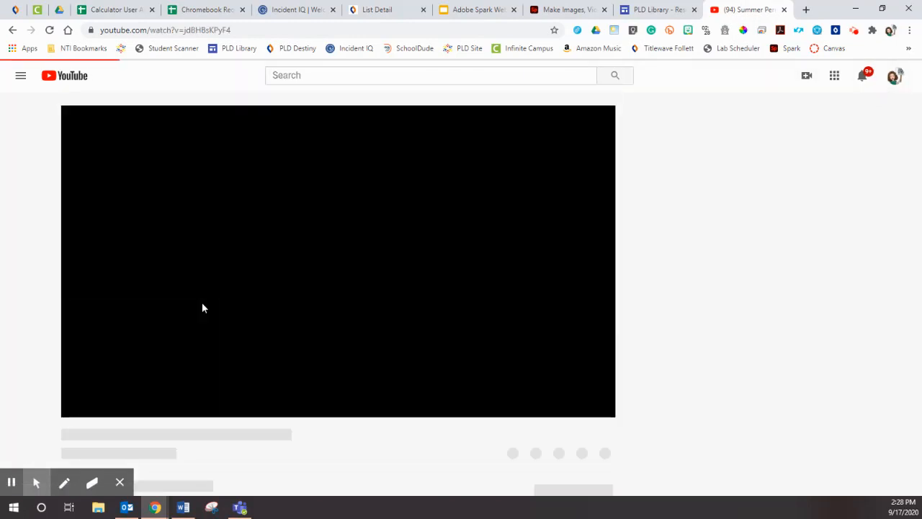
{"action": "left_click", "coordinate": [249, 30]}
{"action": "key", "text": "ctrl+c"}
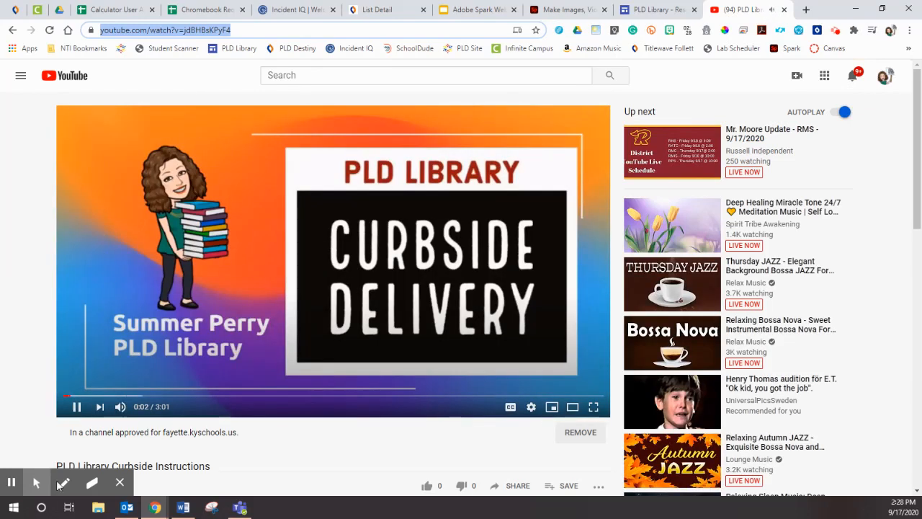
{"action": "left_click", "coordinate": [76, 408]}
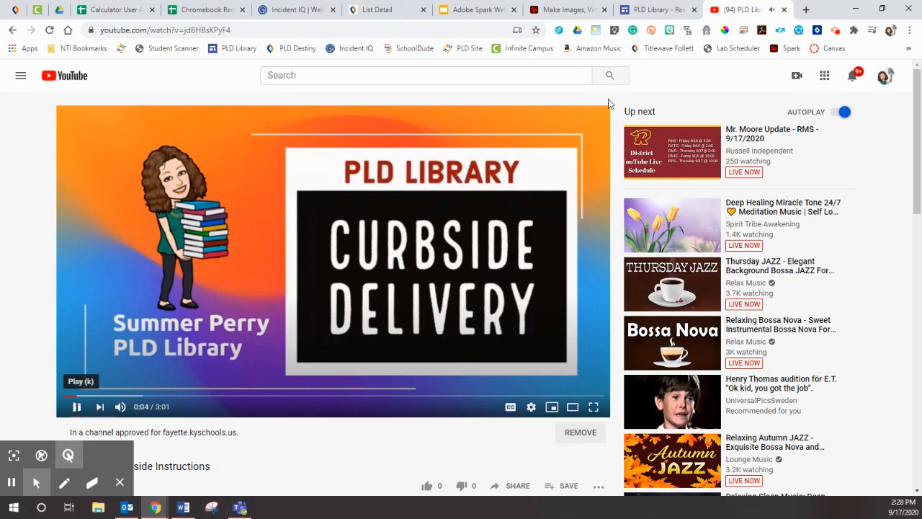
Switch back to the Adobe Spark page, paste the copied YouTube link into the embedded video block and save it
{"action": "left_click", "coordinate": [659, 11]}
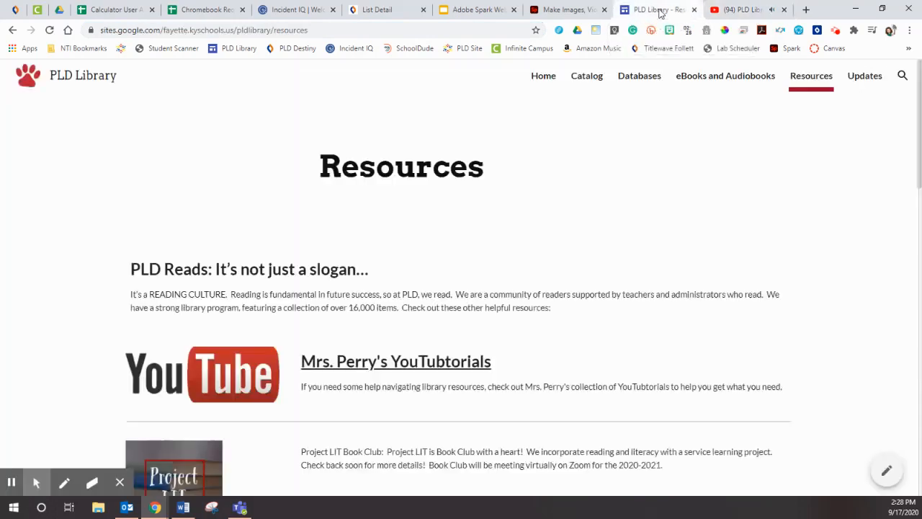
{"action": "left_click", "coordinate": [569, 9]}
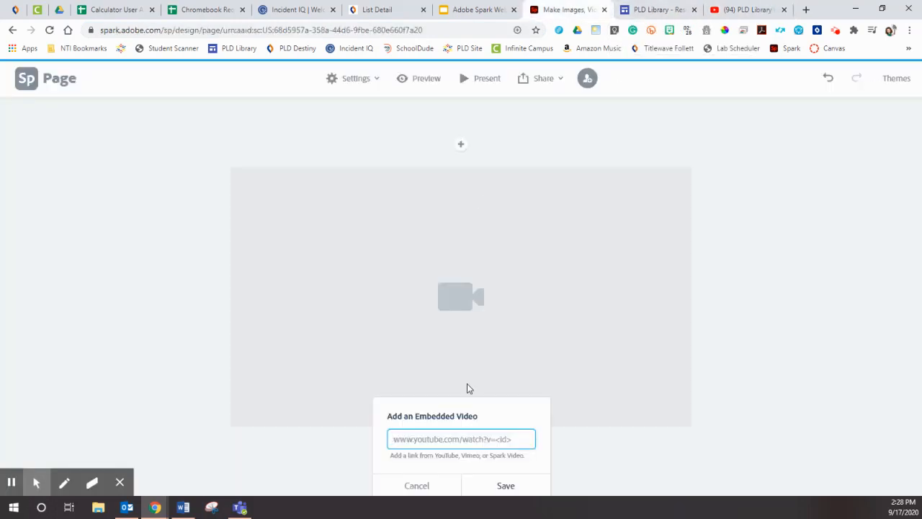
{"action": "left_click", "coordinate": [472, 438]}
{"action": "key", "text": "ctrl+v"}
{"action": "left_click", "coordinate": [507, 487]}
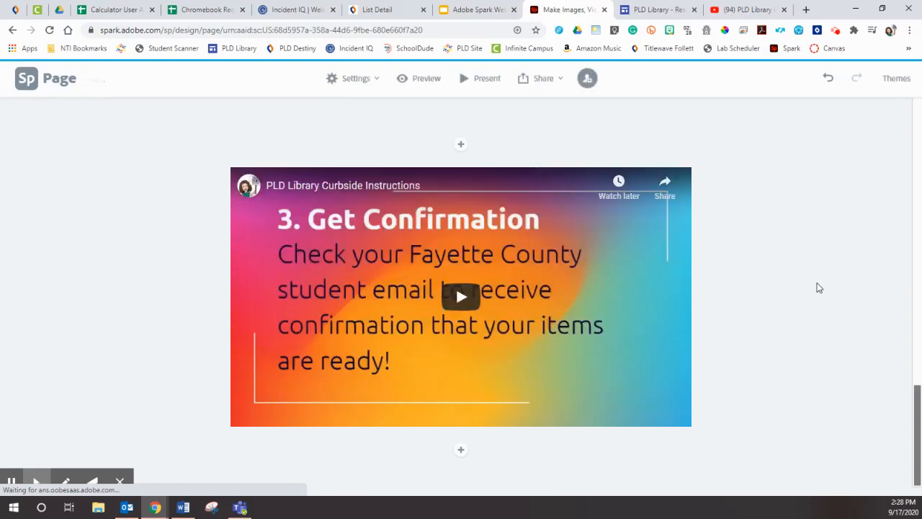
Insert a button block below the embedded video and enter the teacher's name followed by "Youtubtorials" as its text
{"action": "scroll", "coordinate": [817, 284], "scroll_direction": "up", "scroll_amount": 6}
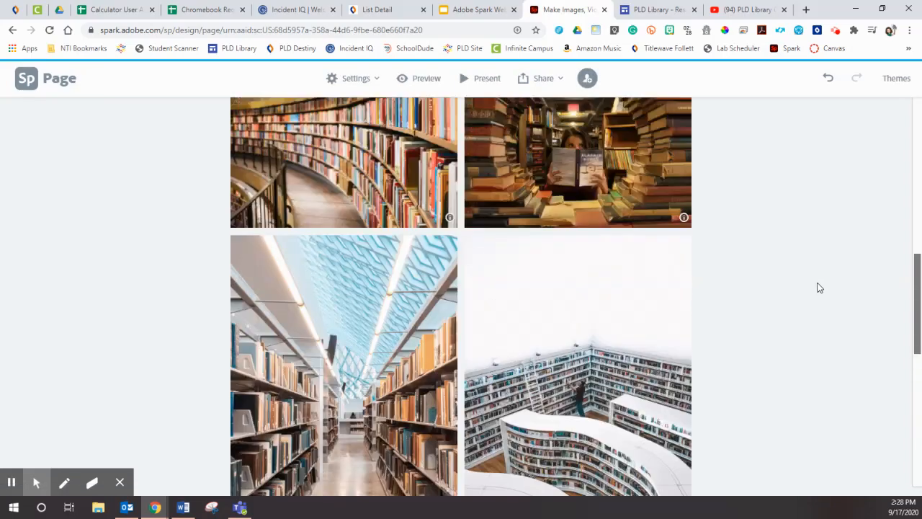
{"action": "scroll", "coordinate": [817, 287], "scroll_direction": "up", "scroll_amount": 2}
{"action": "scroll", "coordinate": [817, 286], "scroll_direction": "down", "scroll_amount": 8}
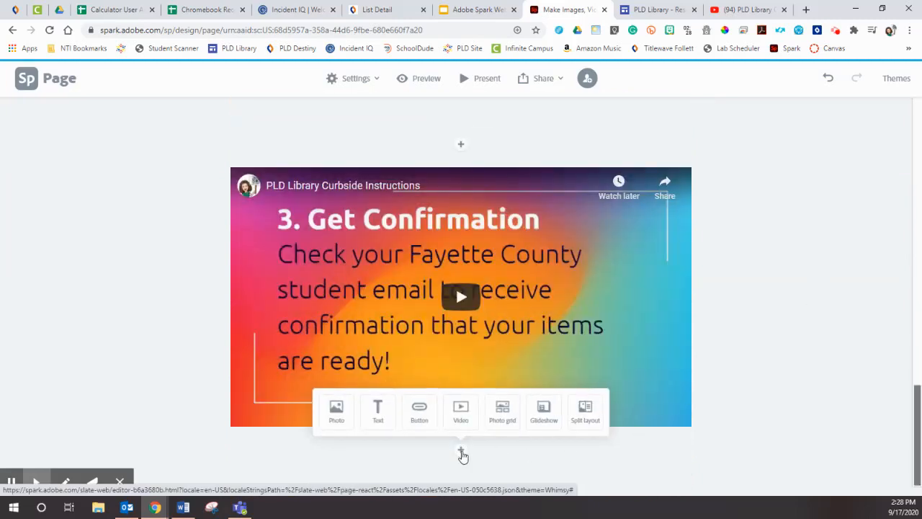
{"action": "left_click", "coordinate": [417, 420]}
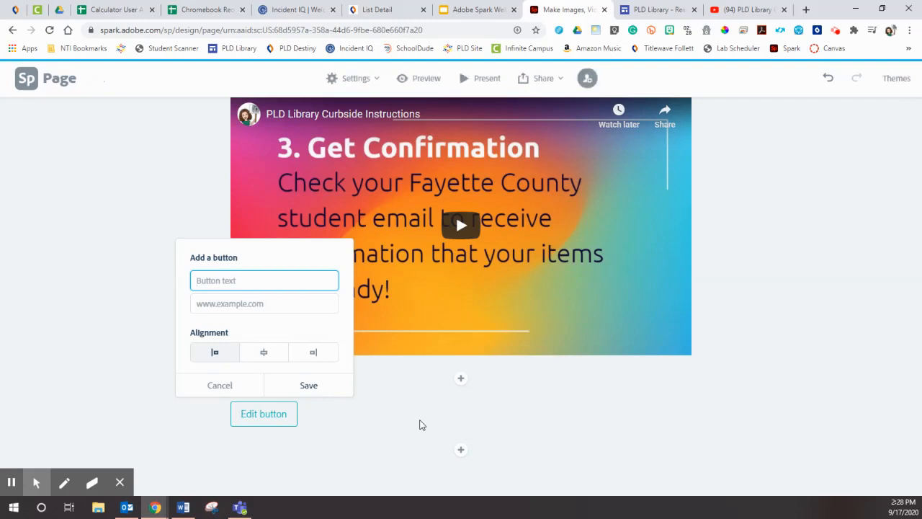
{"action": "type", "text": "Mrs. Perry's Youtubtorials"}
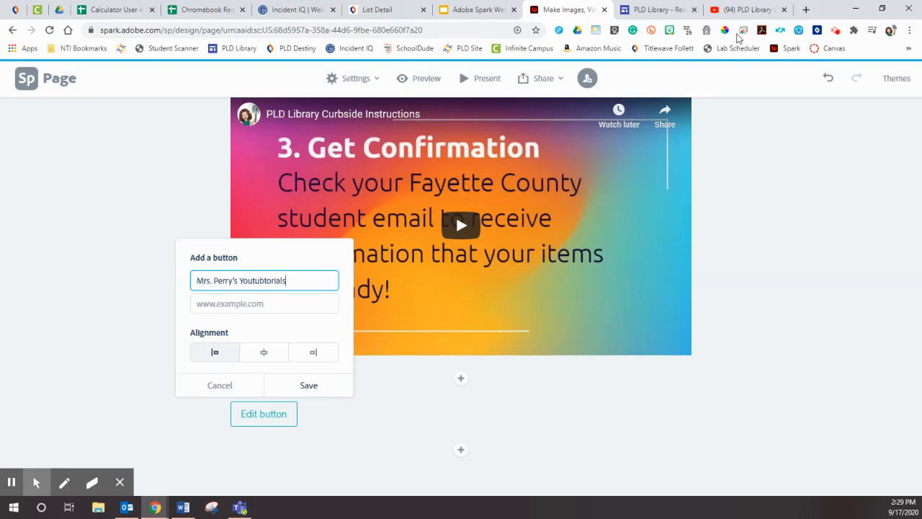
Switch to YouTube, open the channel's "Research Help" playlist and copy its link
{"action": "left_click", "coordinate": [745, 9]}
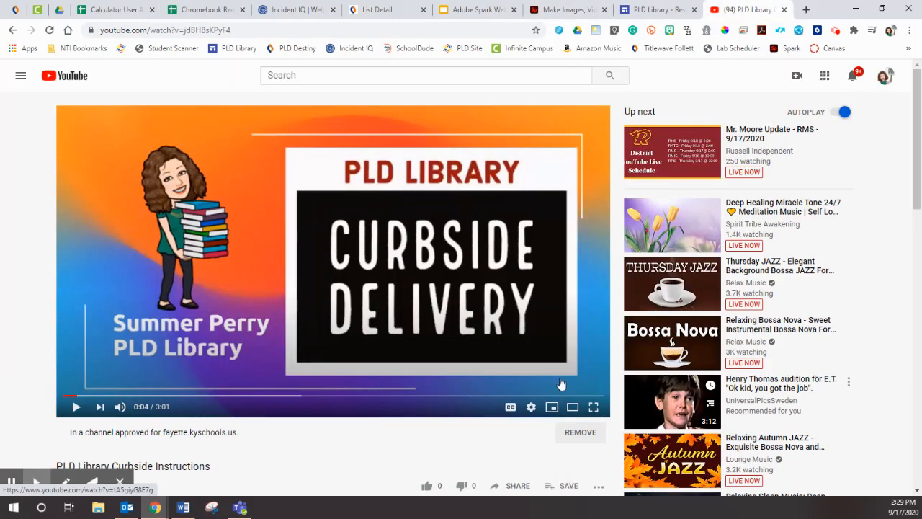
{"action": "left_click", "coordinate": [12, 30]}
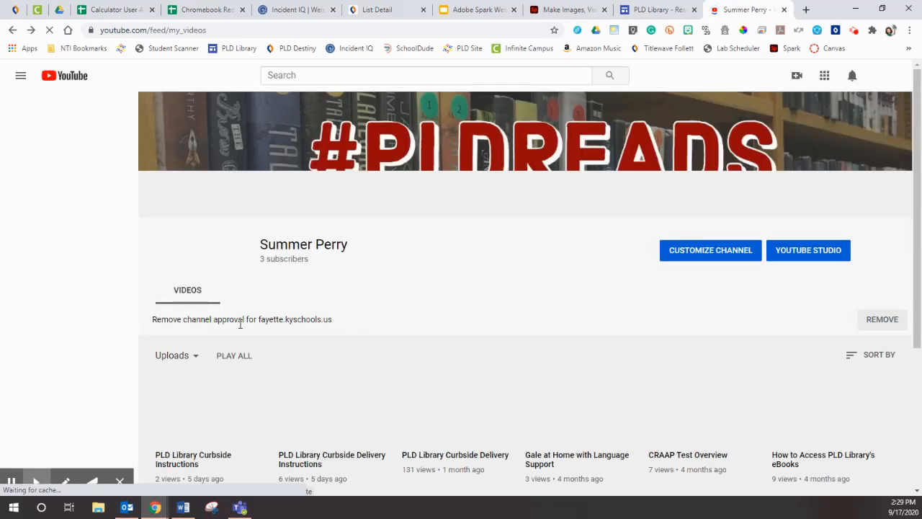
{"action": "left_click", "coordinate": [374, 30]}
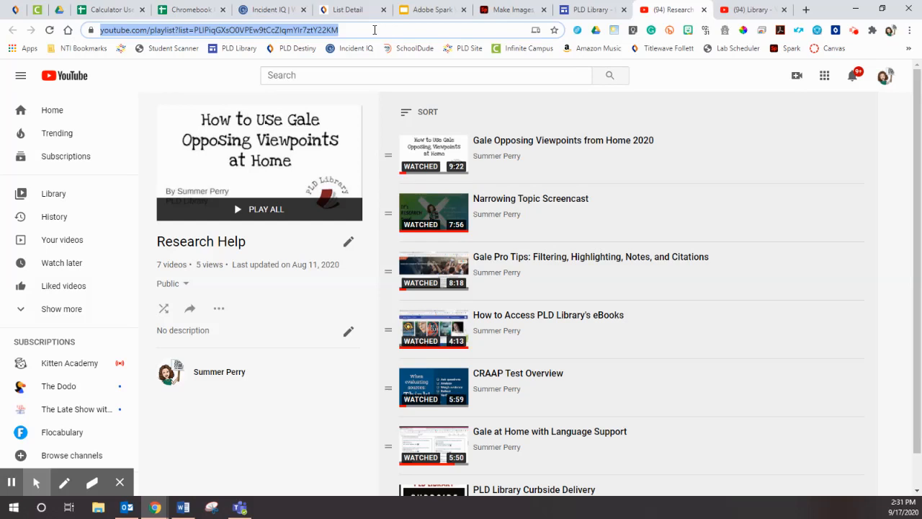
Return to the Adobe Spark page, paste the playlist link into the button's web address, centre the button and save it
{"action": "left_click", "coordinate": [508, 10]}
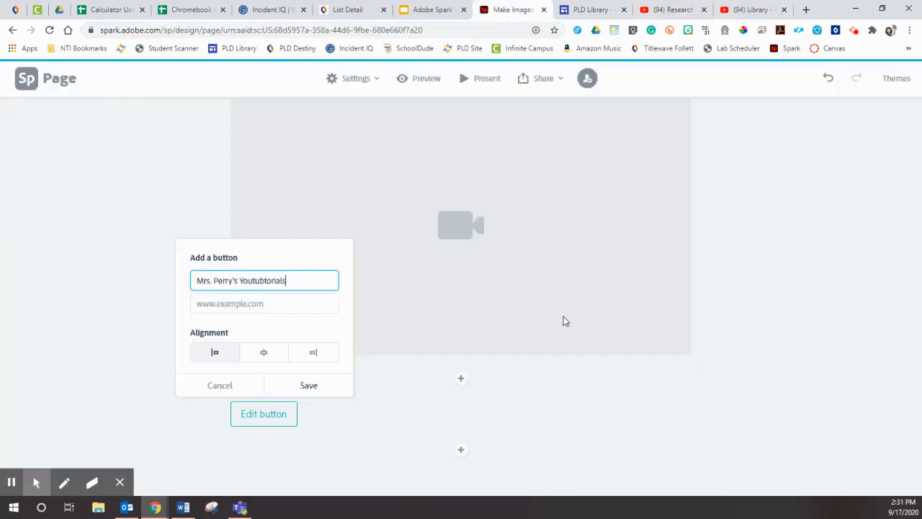
{"action": "left_click", "coordinate": [244, 305]}
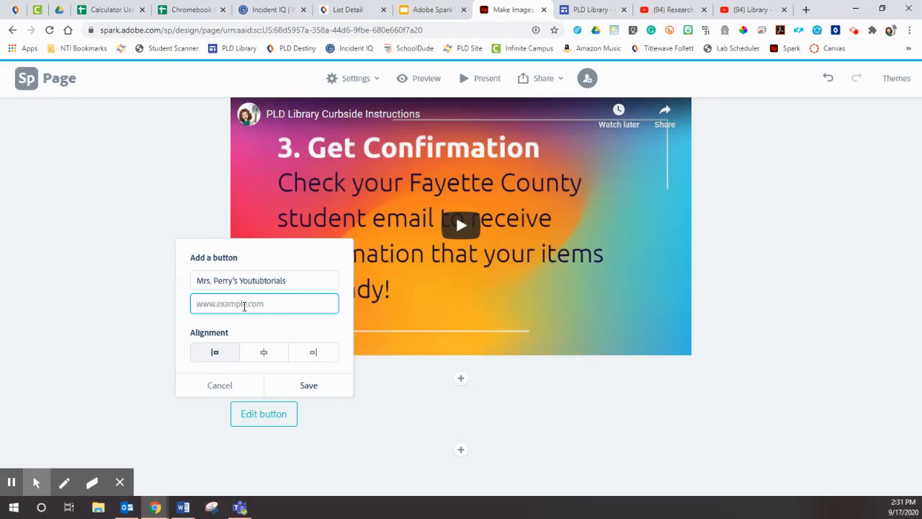
{"action": "key", "text": "ctrl+v"}
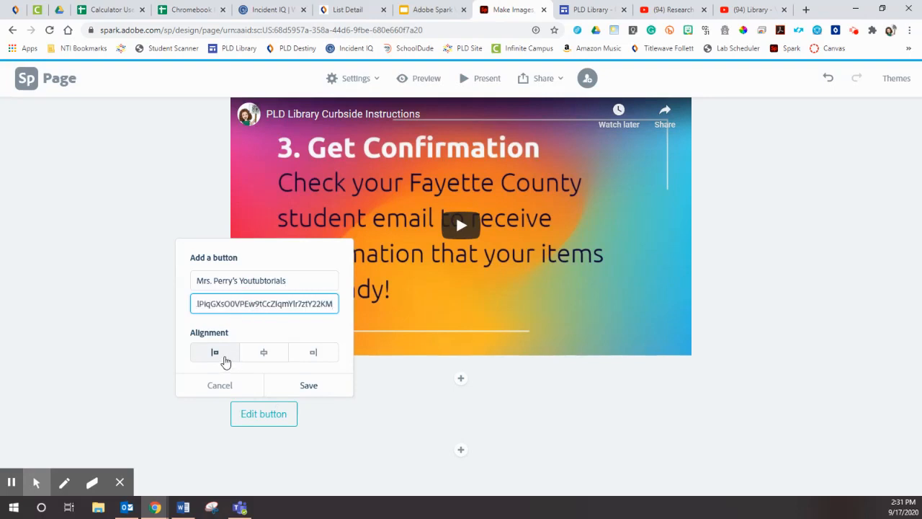
{"action": "left_click", "coordinate": [265, 363]}
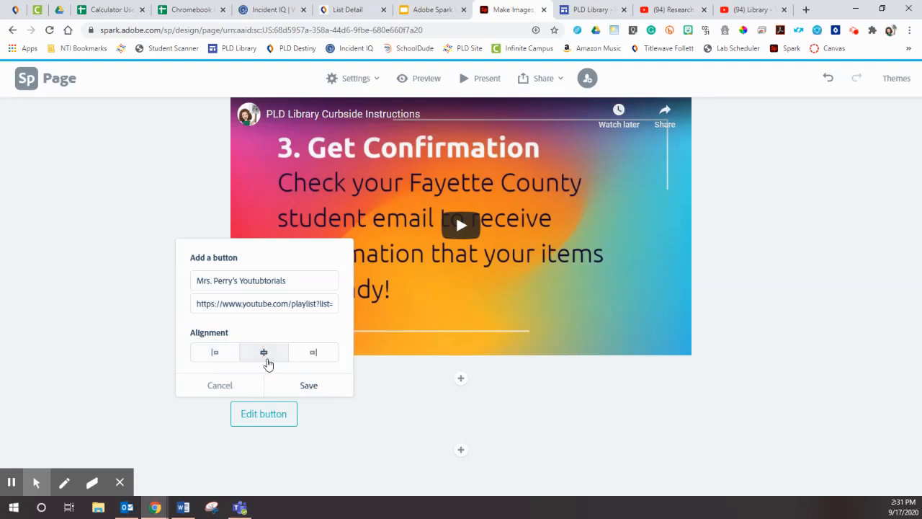
{"action": "left_click", "coordinate": [308, 386]}
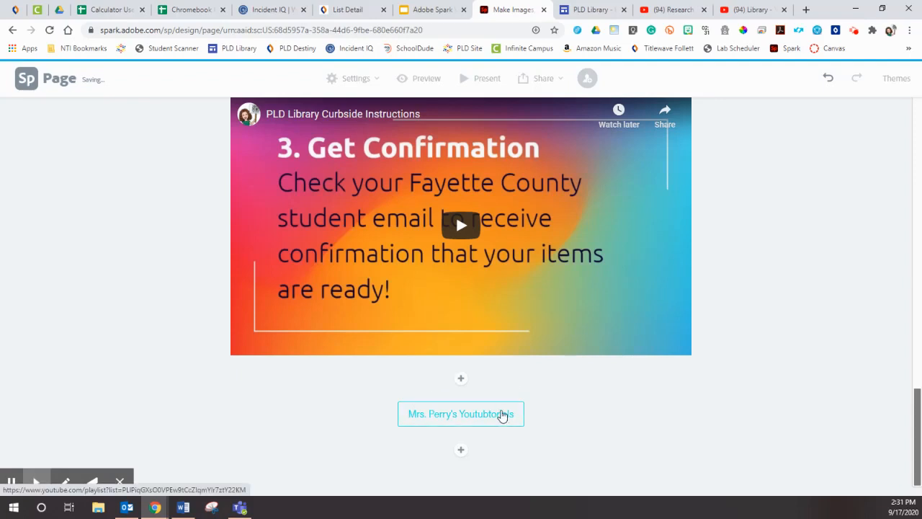
Insert a glideshow below the link button and search the free photos for "students"
{"action": "left_click", "coordinate": [461, 449]}
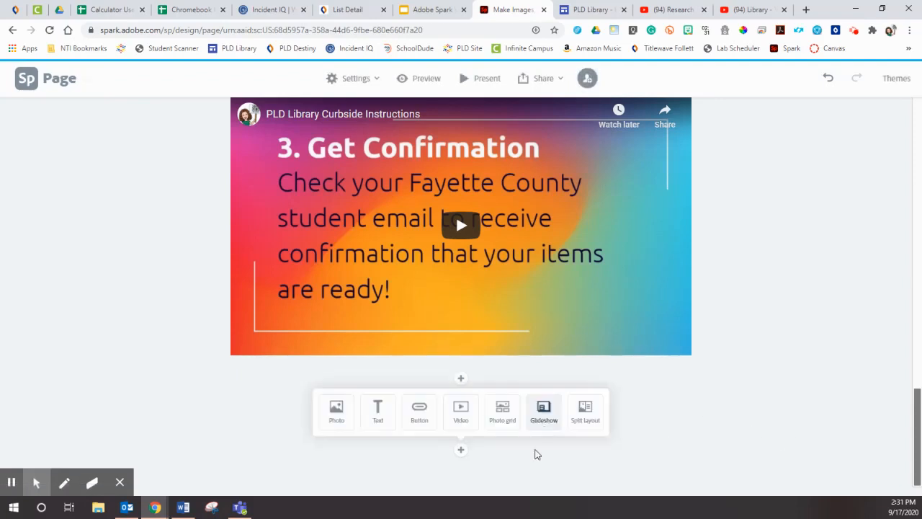
{"action": "left_click", "coordinate": [545, 411]}
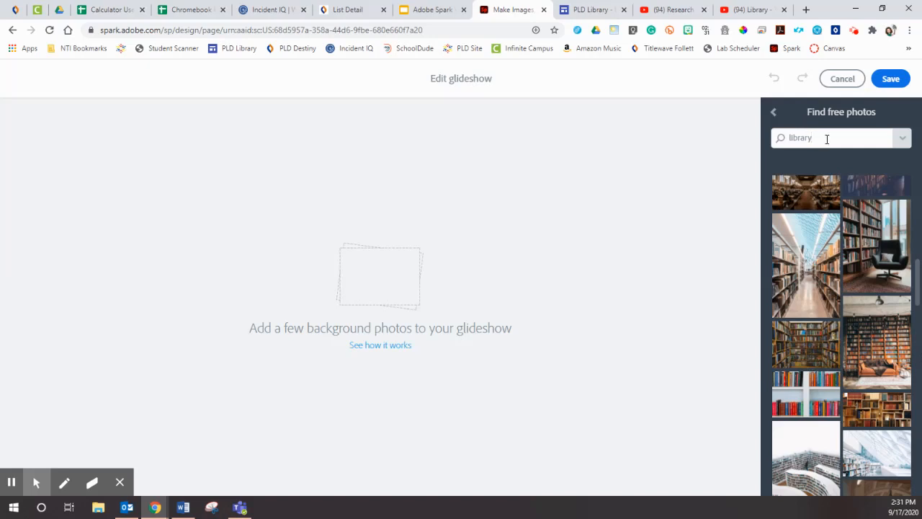
{"action": "left_click_drag", "start_coordinate": [827, 139], "coordinate": [732, 140]}
{"action": "type", "text": "students"}
{"action": "key", "text": "Return"}
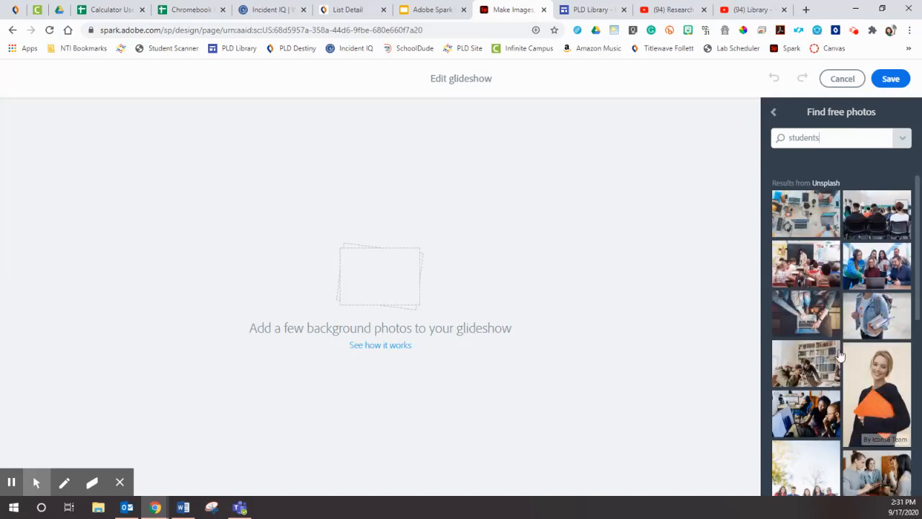
Add photos of seated students from behind, hands on a laptop and a crowd with raised hands, then save the glideshow
{"action": "left_click", "coordinate": [872, 226]}
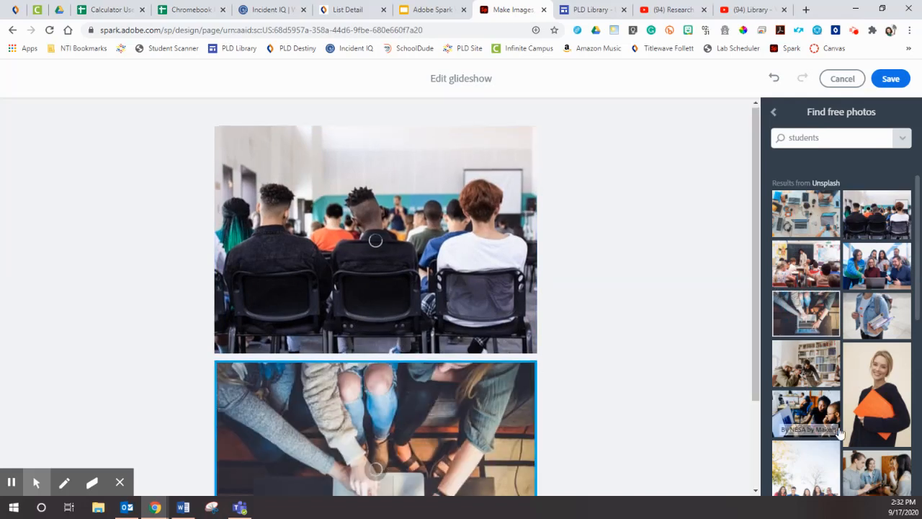
{"action": "scroll", "coordinate": [808, 346], "scroll_direction": "down", "scroll_amount": 2}
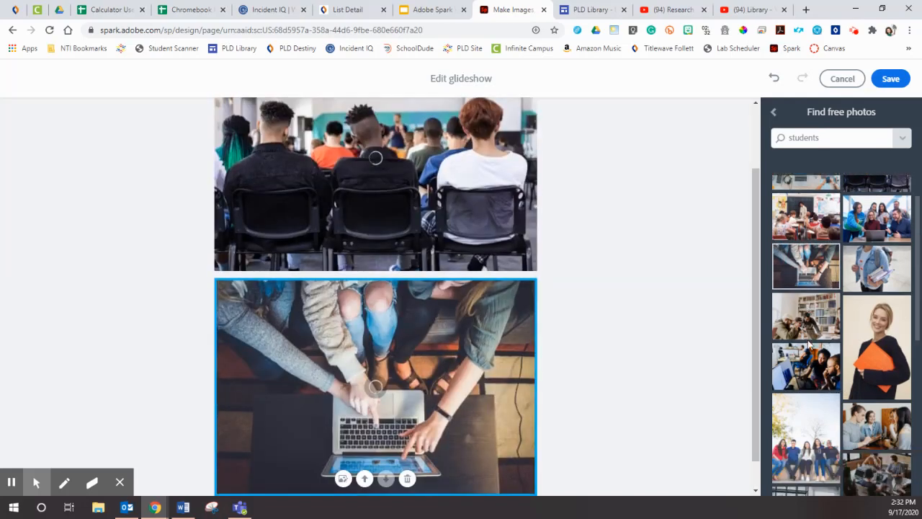
{"action": "scroll", "coordinate": [868, 364], "scroll_direction": "down", "scroll_amount": 2}
{"action": "scroll", "coordinate": [868, 363], "scroll_direction": "down", "scroll_amount": 5}
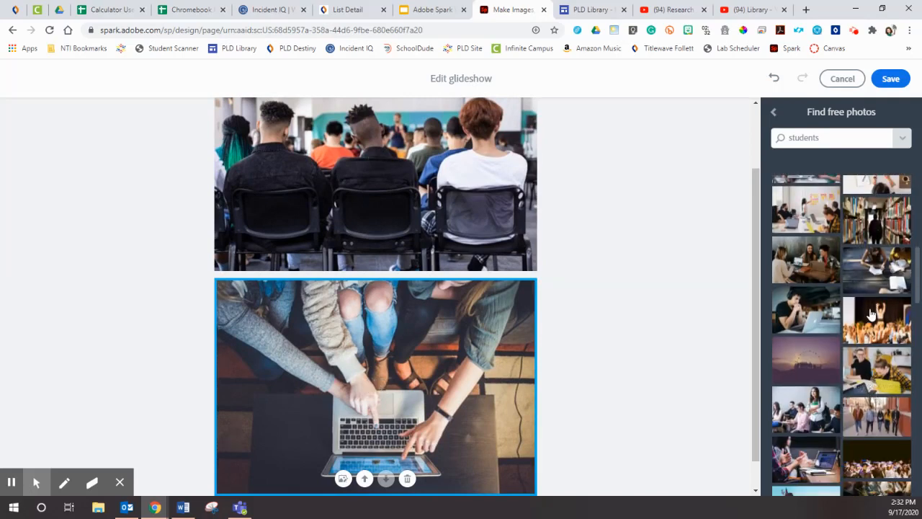
{"action": "left_click", "coordinate": [869, 324]}
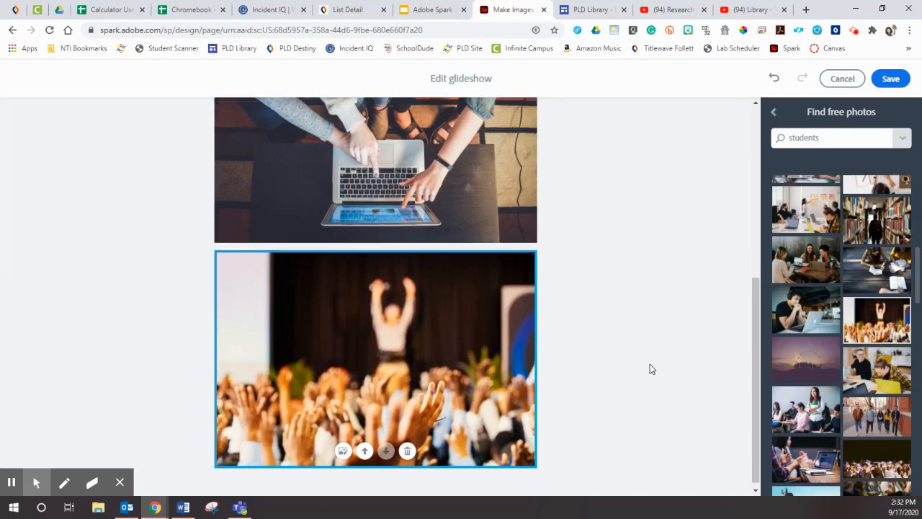
{"action": "left_click", "coordinate": [890, 79]}
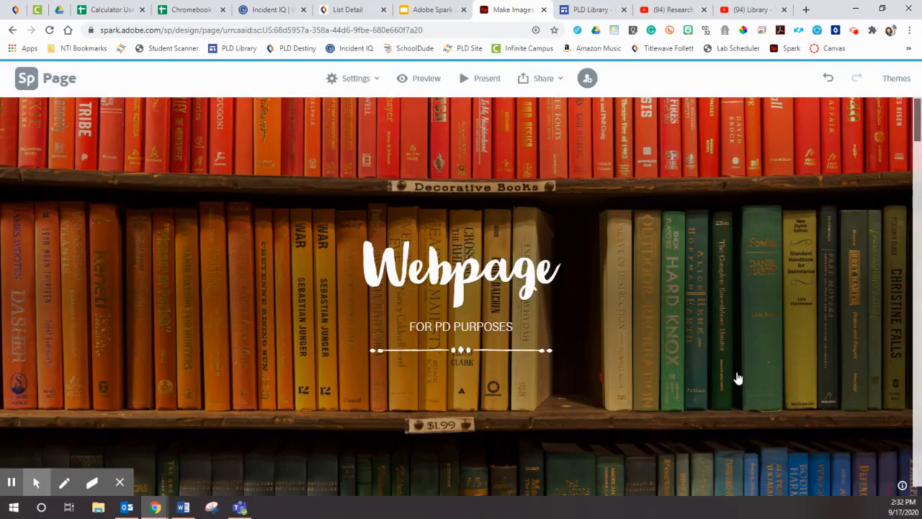
Review the page from the cover through the photo grid, video and button to the end of the glideshow
{"action": "scroll", "coordinate": [738, 378], "scroll_direction": "down", "scroll_amount": 7}
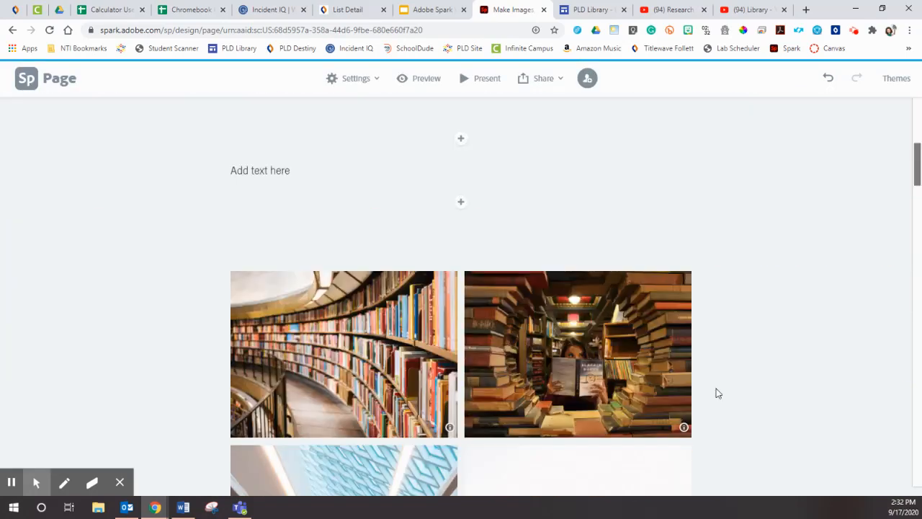
{"action": "scroll", "coordinate": [761, 319], "scroll_direction": "down", "scroll_amount": 8}
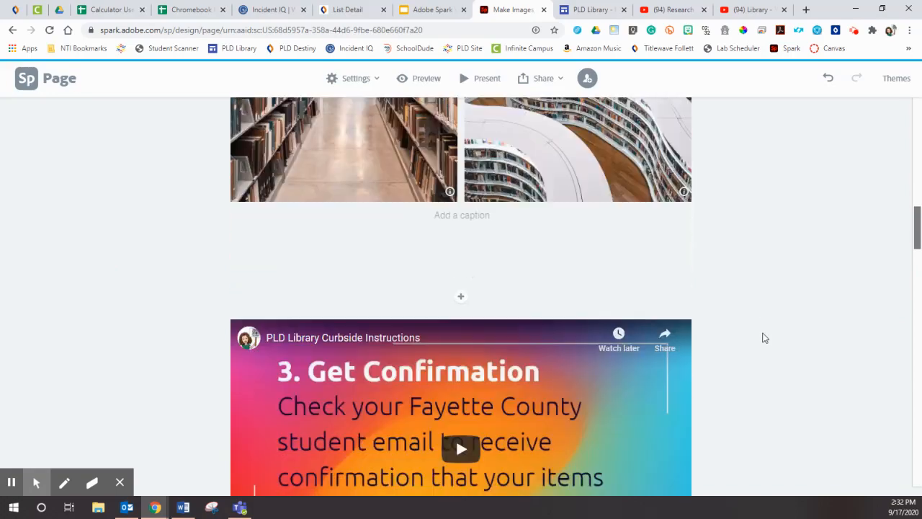
{"action": "scroll", "coordinate": [764, 338], "scroll_direction": "down", "scroll_amount": 6}
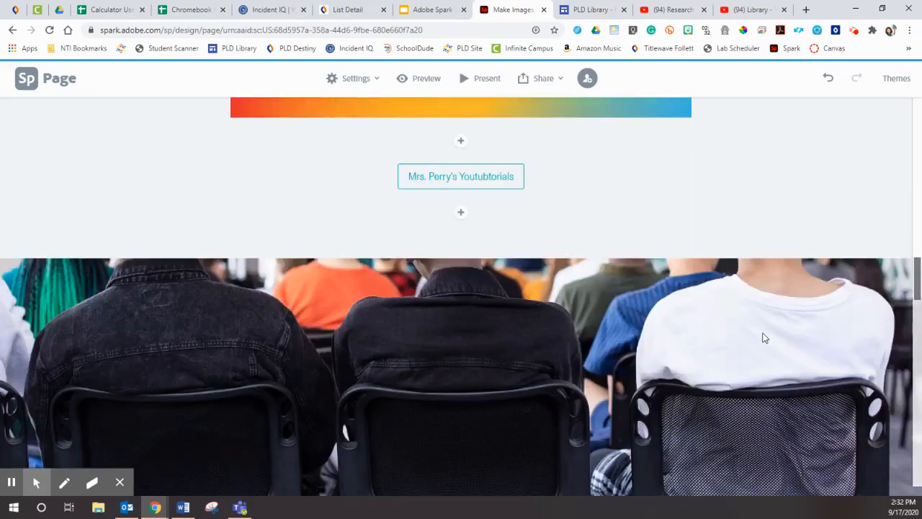
{"action": "scroll", "coordinate": [765, 338], "scroll_direction": "down", "scroll_amount": 1}
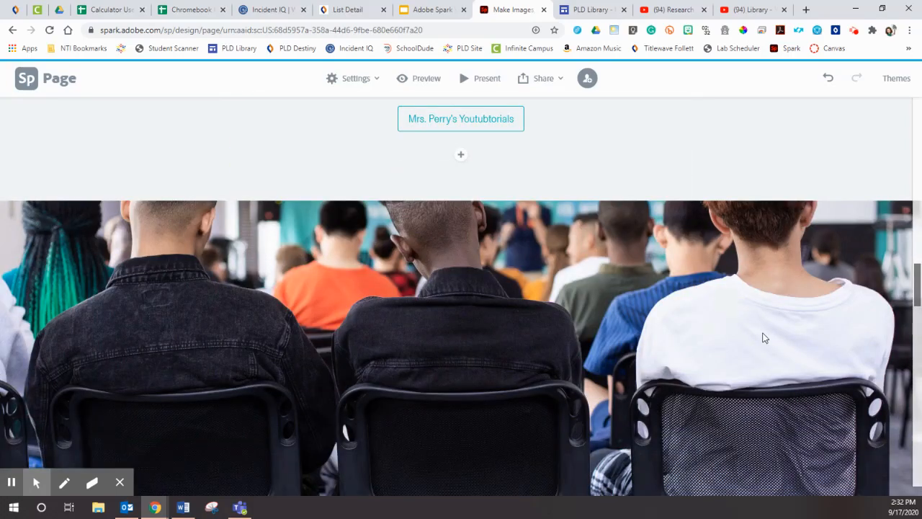
{"action": "scroll", "coordinate": [765, 338], "scroll_direction": "down", "scroll_amount": 5}
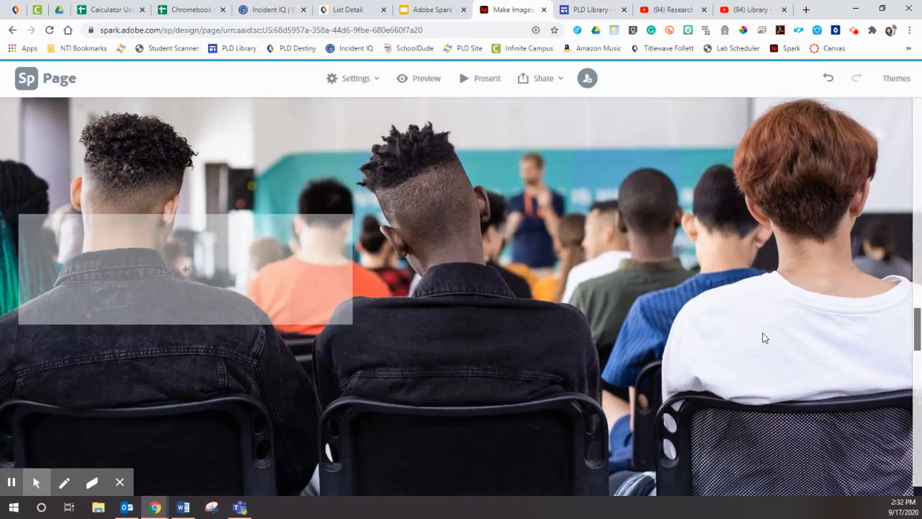
{"action": "scroll", "coordinate": [765, 338], "scroll_direction": "down", "scroll_amount": 5}
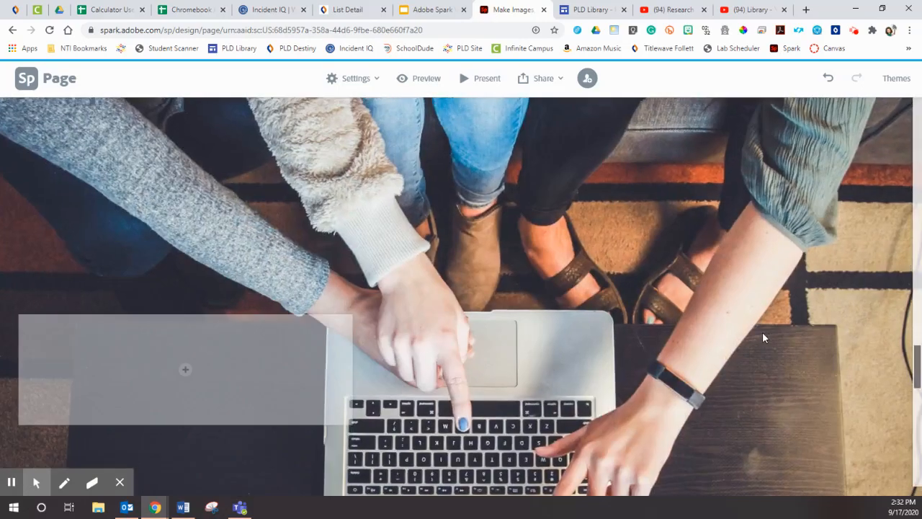
{"action": "scroll", "coordinate": [764, 337], "scroll_direction": "down", "scroll_amount": 2}
{"action": "scroll", "coordinate": [764, 337], "scroll_direction": "down", "scroll_amount": 5}
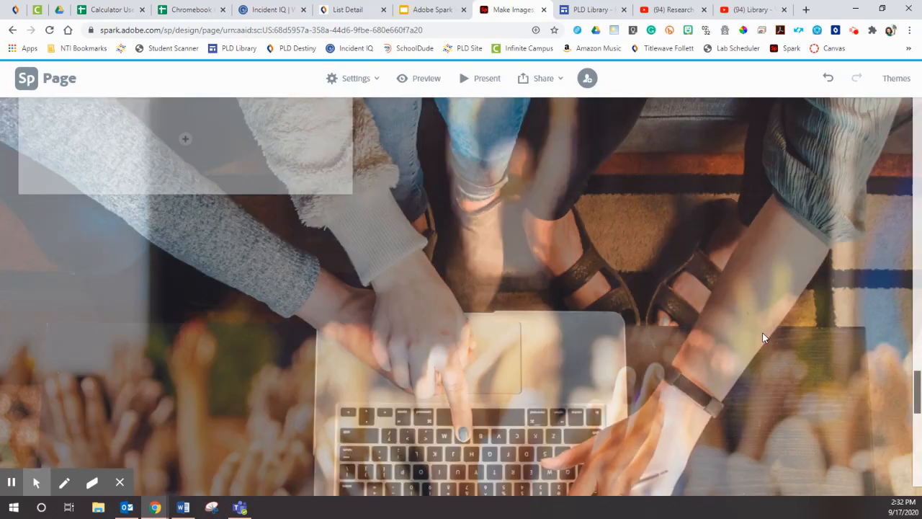
{"action": "scroll", "coordinate": [763, 337], "scroll_direction": "down", "scroll_amount": 6}
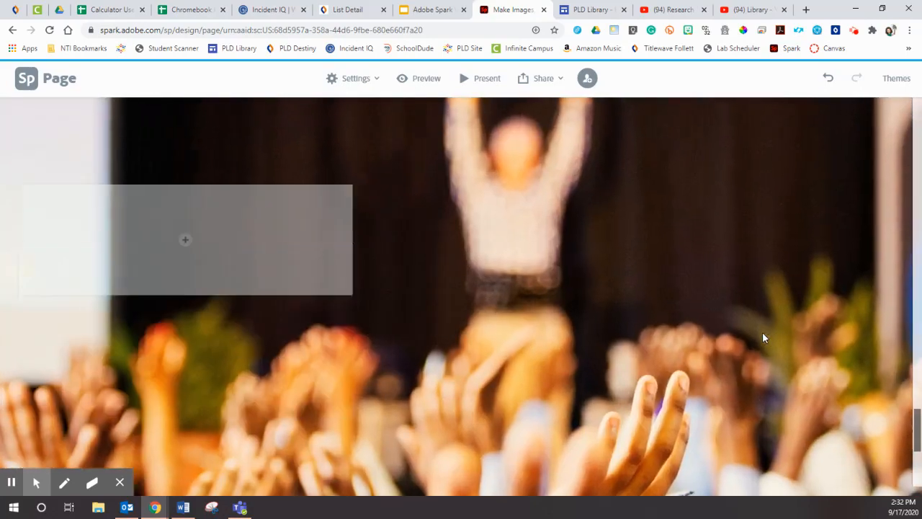
{"action": "scroll", "coordinate": [764, 339], "scroll_direction": "down", "scroll_amount": 1}
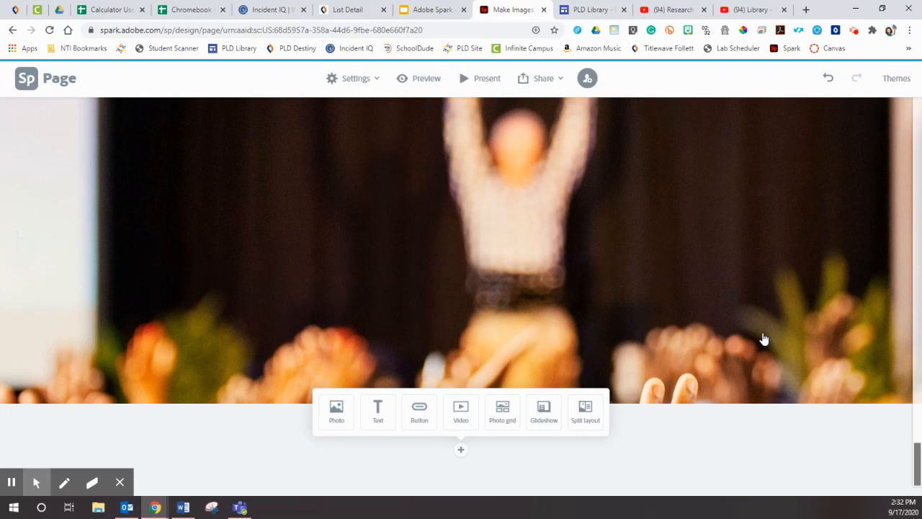
Insert a split layout below the glideshow and fill its image half with the coloured pencils photo from a "school" search
{"action": "left_click", "coordinate": [585, 423]}
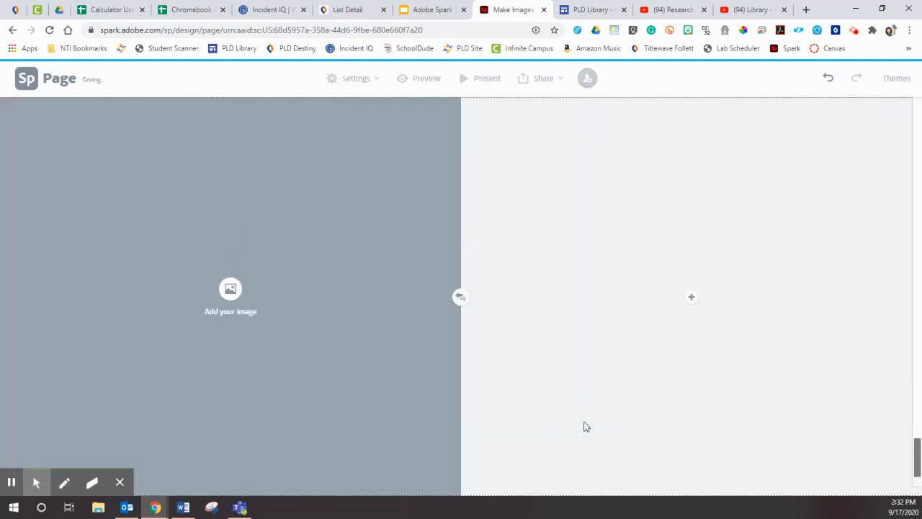
{"action": "left_click", "coordinate": [231, 294]}
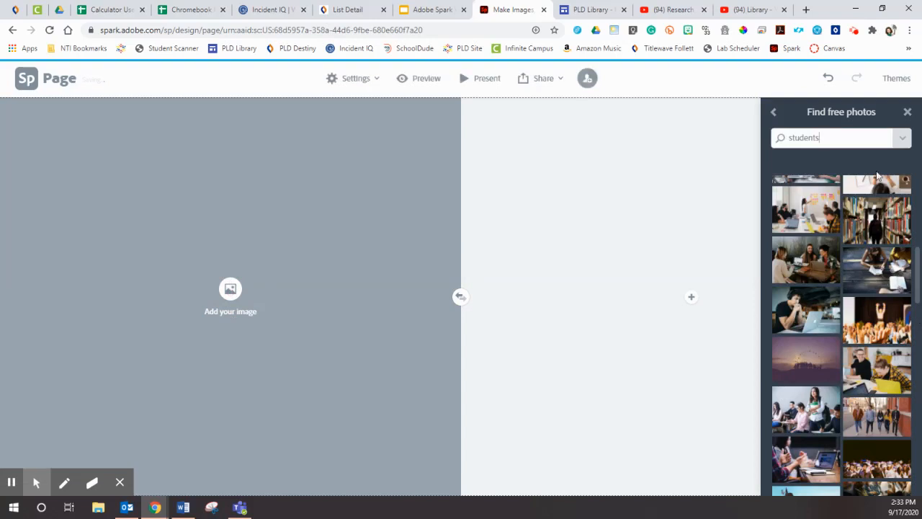
{"action": "left_click_drag", "start_coordinate": [832, 134], "coordinate": [665, 123]}
{"action": "type", "text": "school"}
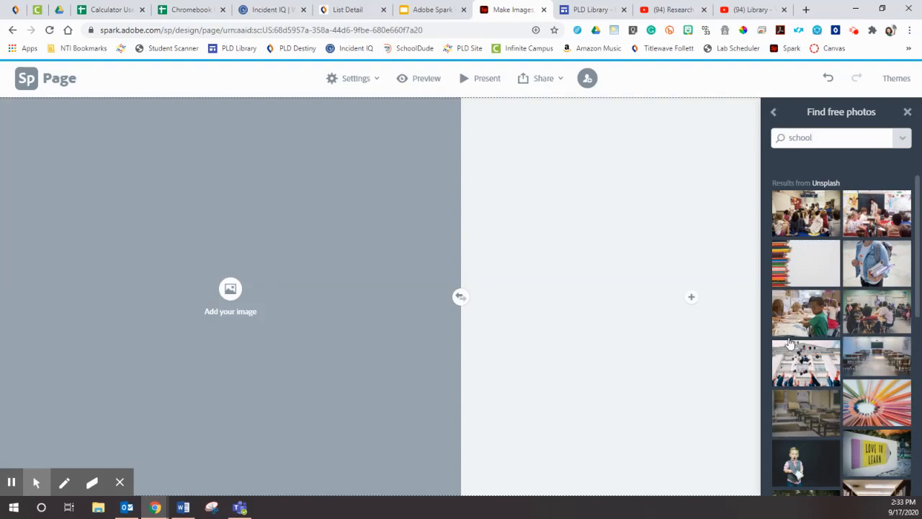
{"action": "left_click", "coordinate": [883, 396]}
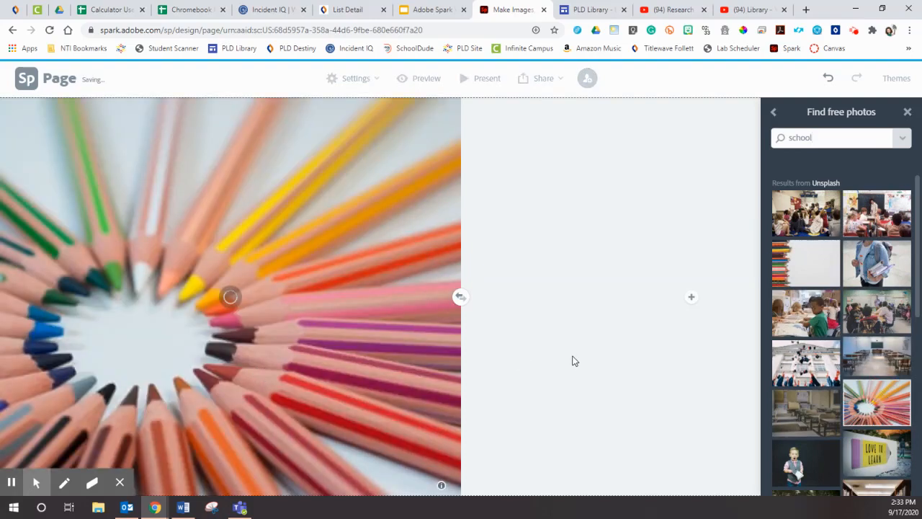
Add the text "We are learning both in and OUT of school in 2020!" to the empty half of the split layout
{"action": "left_click", "coordinate": [692, 299]}
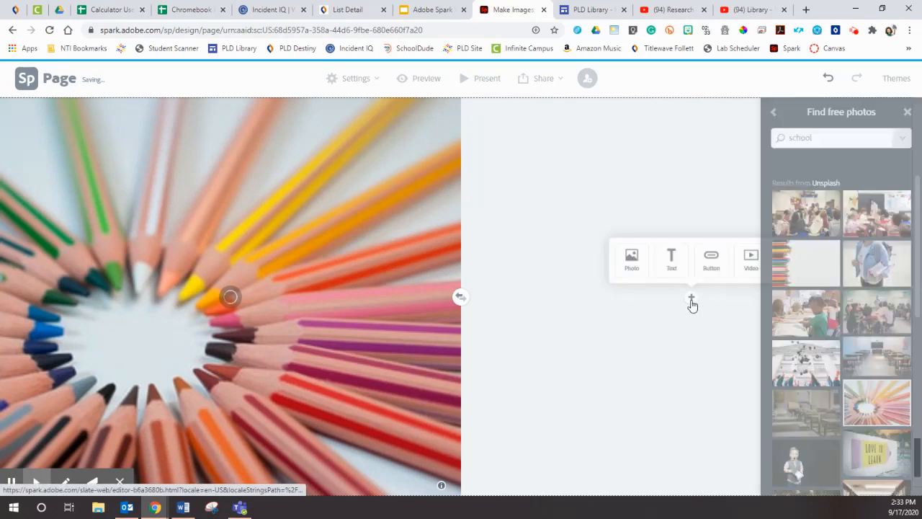
{"action": "left_click", "coordinate": [670, 267]}
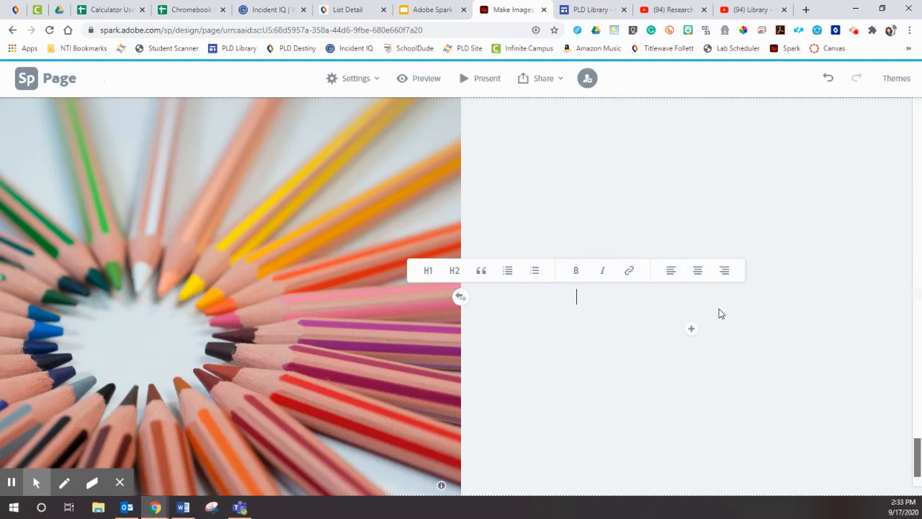
{"action": "type", "text": "We a"}
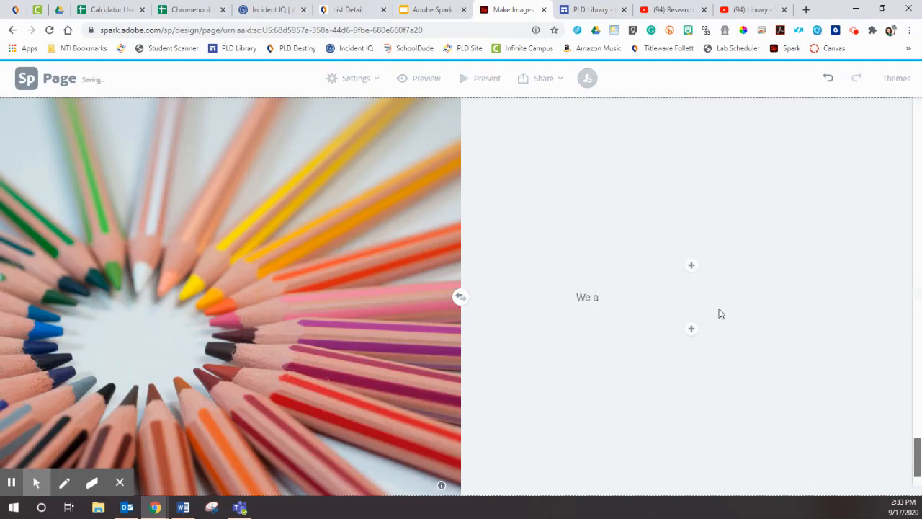
{"action": "type", "text": "re learning both"}
{"action": "type", "text": "in "}
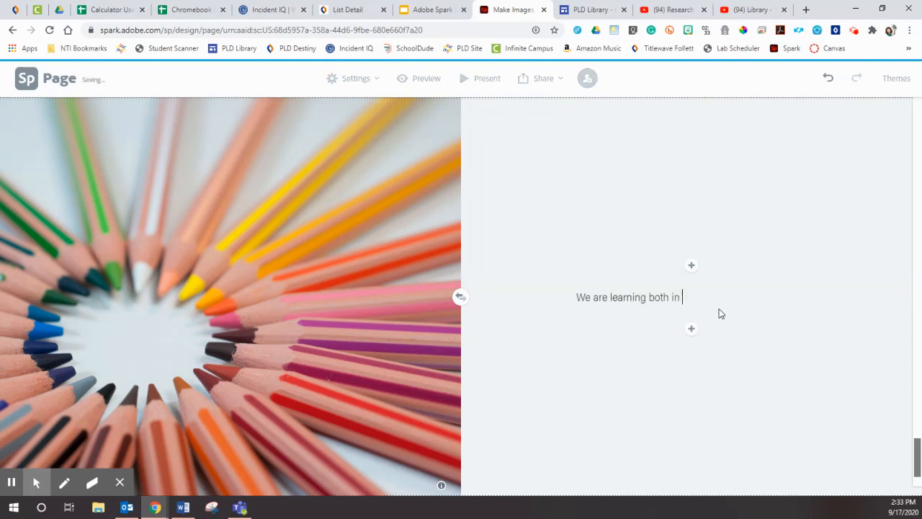
{"action": "type", "text": "and OUT of school in 2020!"}
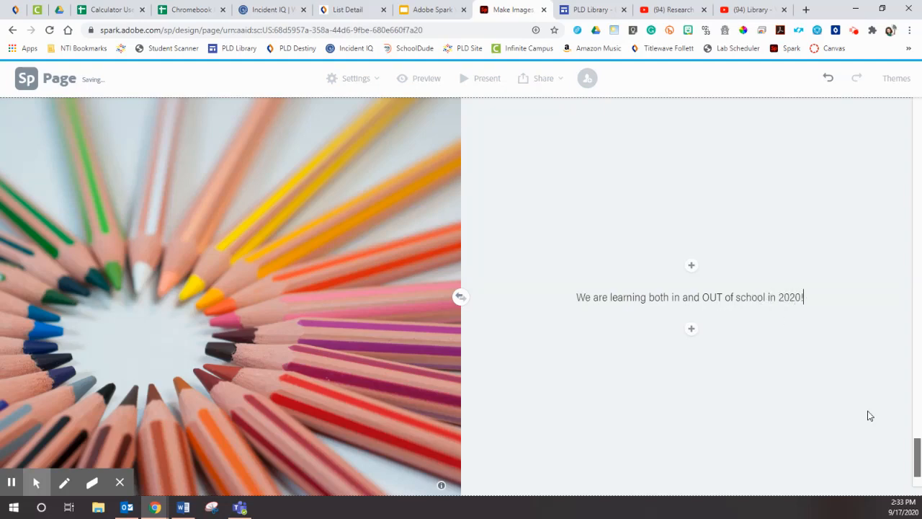
Check the header and footer option in the project settings
{"action": "scroll", "coordinate": [853, 324], "scroll_direction": "down", "scroll_amount": 2}
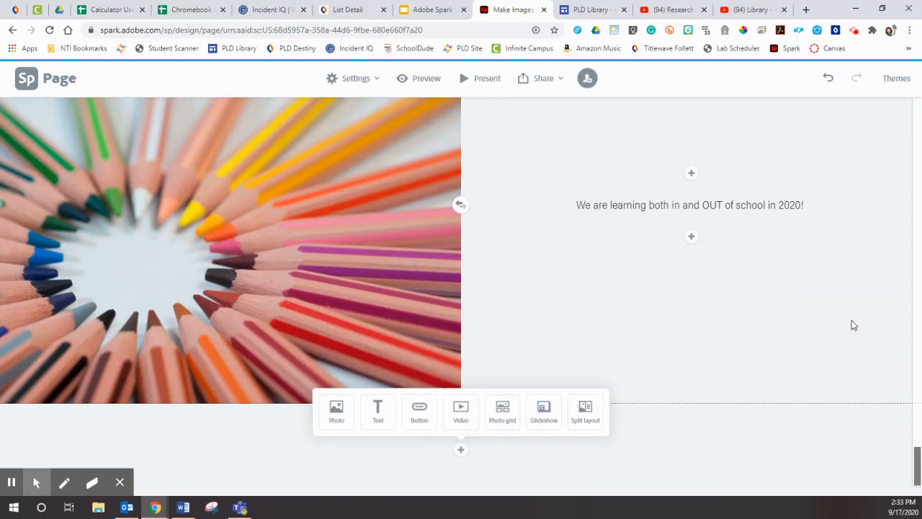
{"action": "scroll", "coordinate": [787, 371], "scroll_direction": "up", "scroll_amount": 4}
{"action": "scroll", "coordinate": [787, 370], "scroll_direction": "up", "scroll_amount": 10}
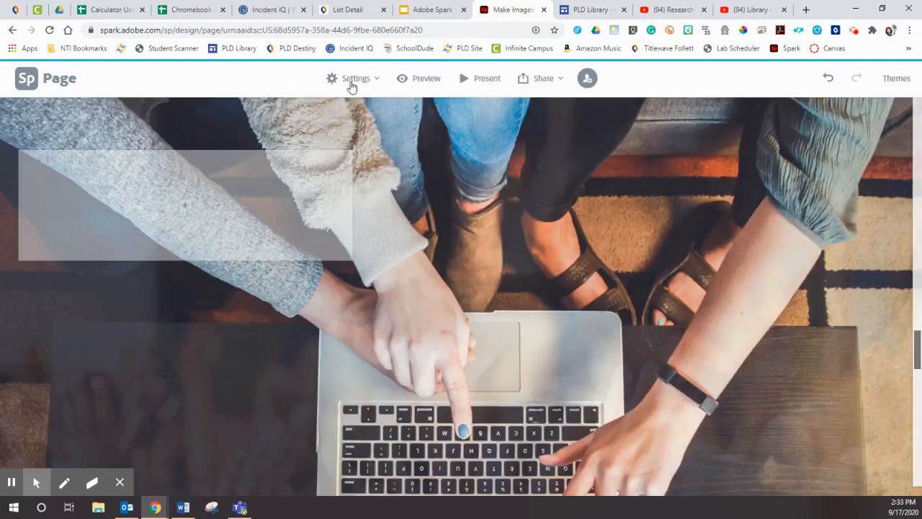
{"action": "left_click", "coordinate": [350, 83]}
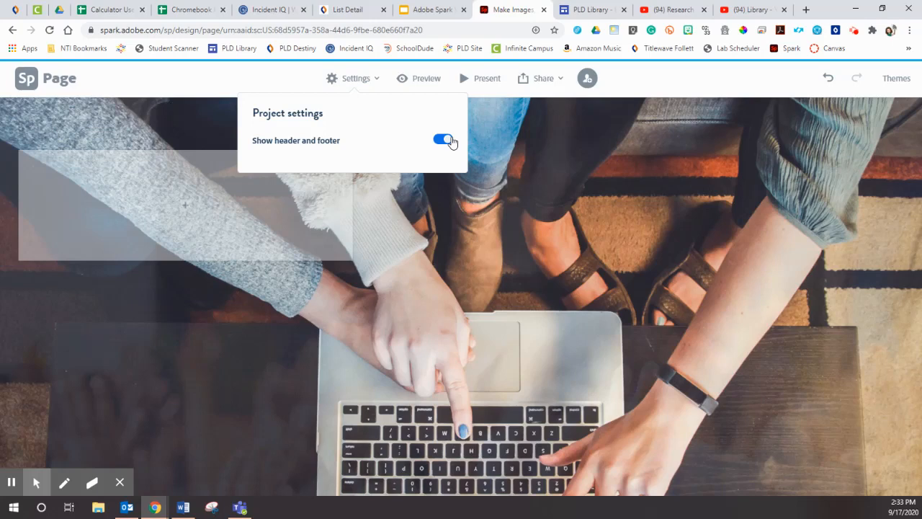
{"action": "left_click", "coordinate": [367, 79]}
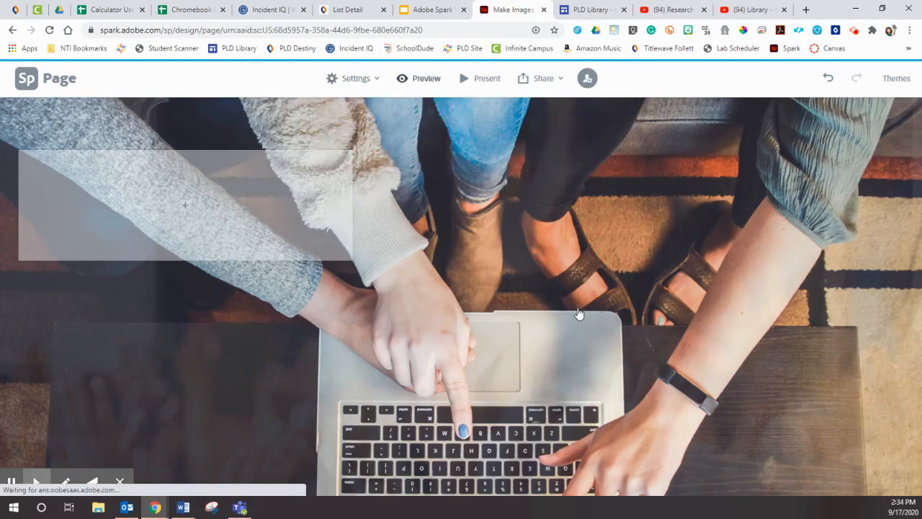
Preview the page and review it from the cover title through the text, photo grid, video and link button
{"action": "scroll", "coordinate": [578, 315], "scroll_direction": "up", "scroll_amount": 3}
{"action": "left_click", "coordinate": [419, 79]}
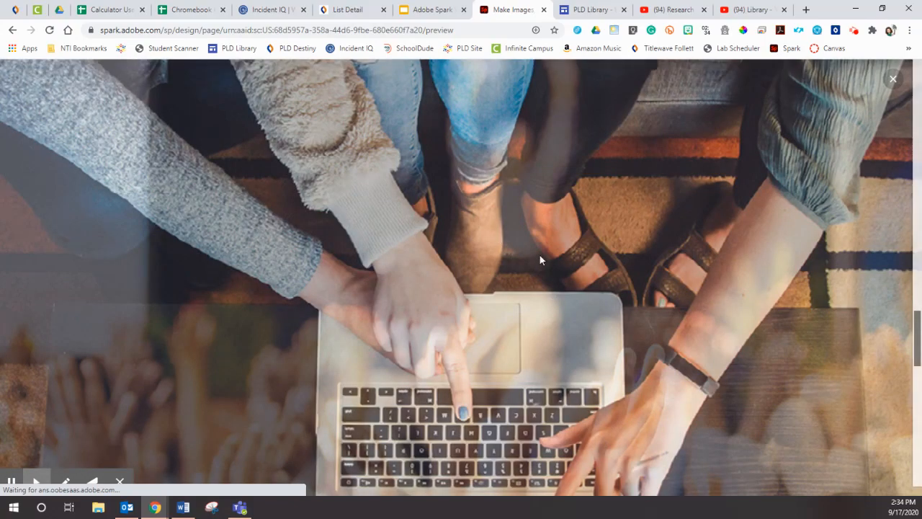
{"action": "scroll", "coordinate": [540, 255], "scroll_direction": "up", "scroll_amount": 1}
{"action": "left_click_drag", "start_coordinate": [917, 332], "coordinate": [920, 58]}
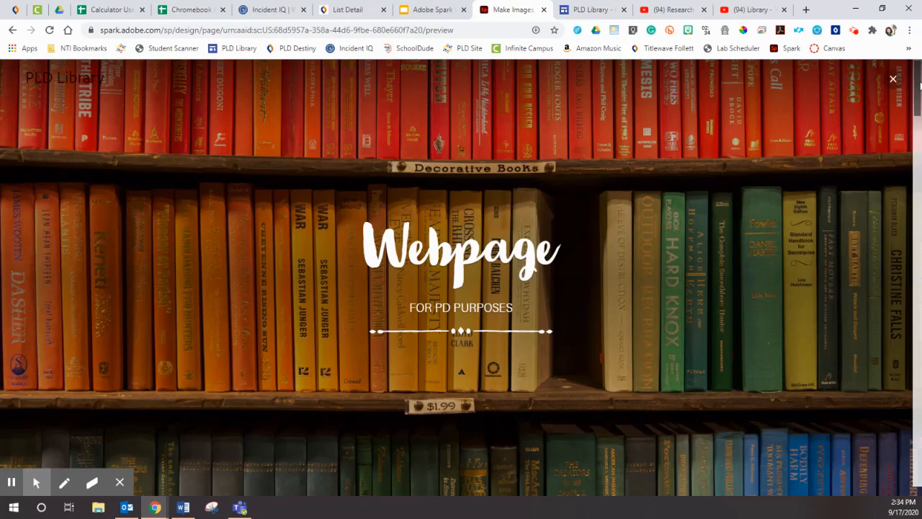
{"action": "scroll", "coordinate": [830, 152], "scroll_direction": "down", "scroll_amount": 5}
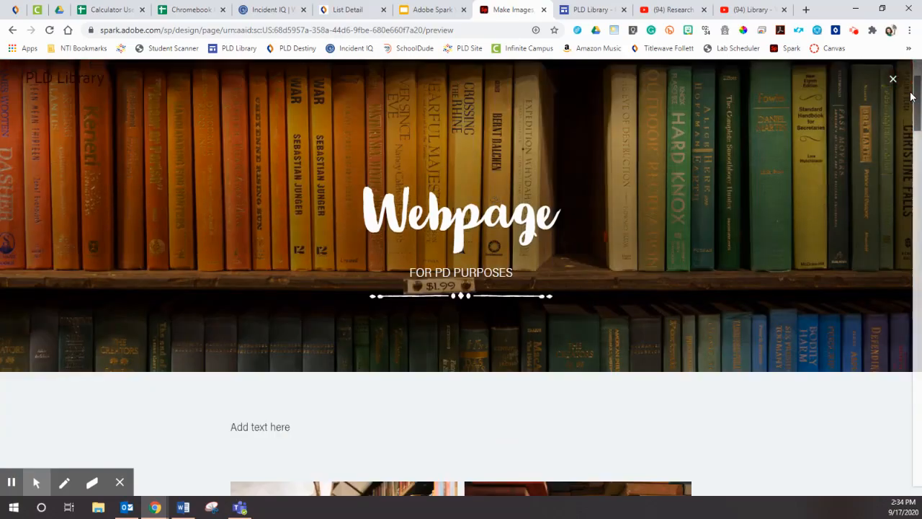
{"action": "scroll", "coordinate": [792, 147], "scroll_direction": "down", "scroll_amount": 3}
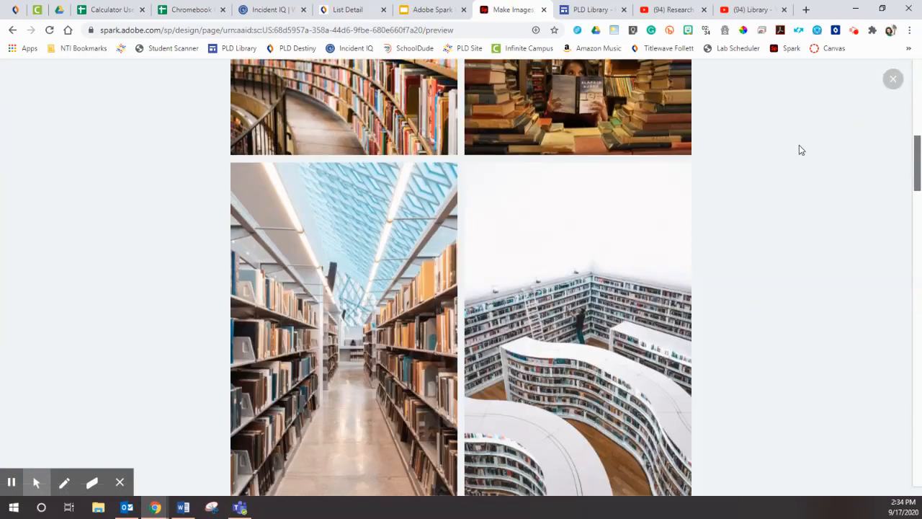
{"action": "scroll", "coordinate": [798, 144], "scroll_direction": "up", "scroll_amount": 2}
{"action": "scroll", "coordinate": [798, 149], "scroll_direction": "down", "scroll_amount": 6}
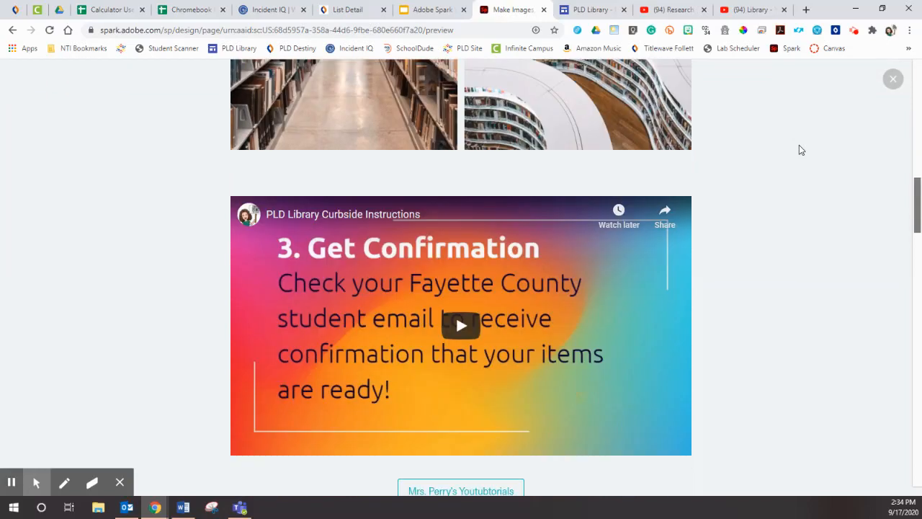
{"action": "scroll", "coordinate": [799, 149], "scroll_direction": "down", "scroll_amount": 2}
{"action": "scroll", "coordinate": [778, 155], "scroll_direction": "up", "scroll_amount": 6}
{"action": "scroll", "coordinate": [710, 210], "scroll_direction": "down", "scroll_amount": 8}
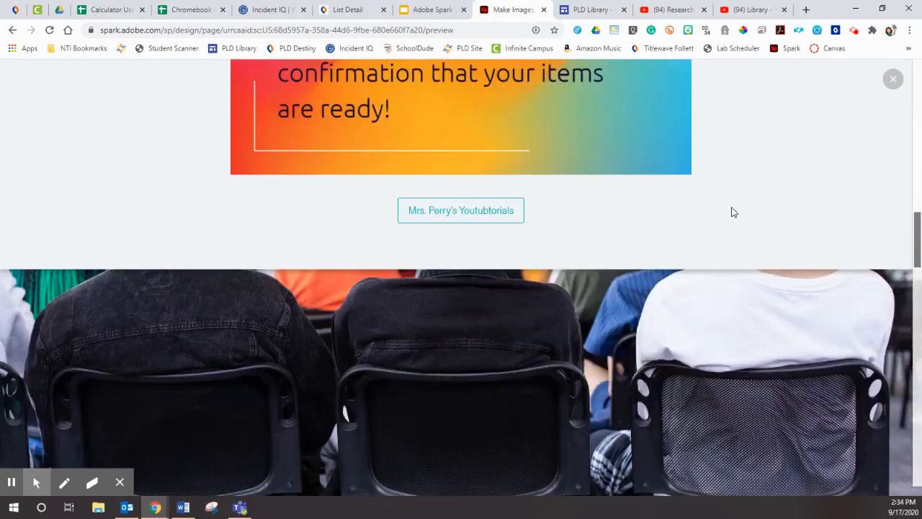
Review the preview's glideshow, split layout, photo credits and footer, return to the cover and close the preview
{"action": "scroll", "coordinate": [732, 212], "scroll_direction": "down", "scroll_amount": 4}
{"action": "scroll", "coordinate": [731, 212], "scroll_direction": "down", "scroll_amount": 5}
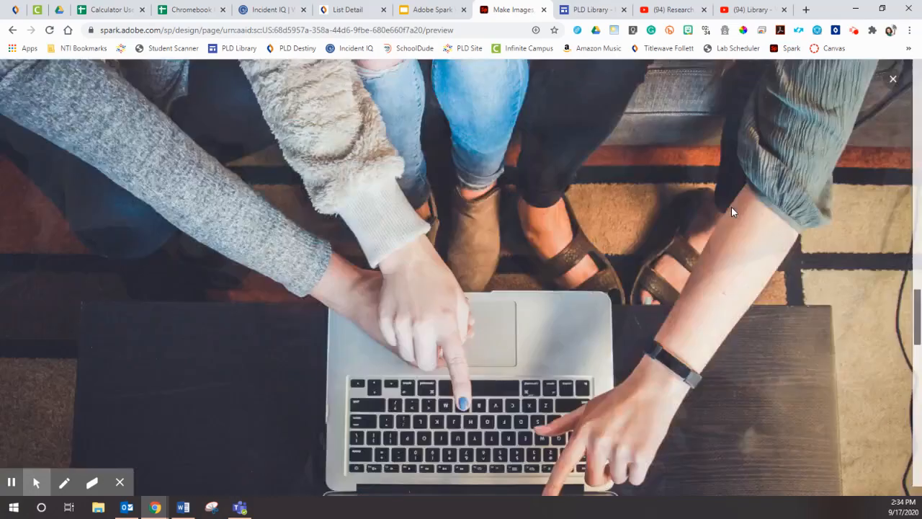
{"action": "scroll", "coordinate": [731, 211], "scroll_direction": "down", "scroll_amount": 8}
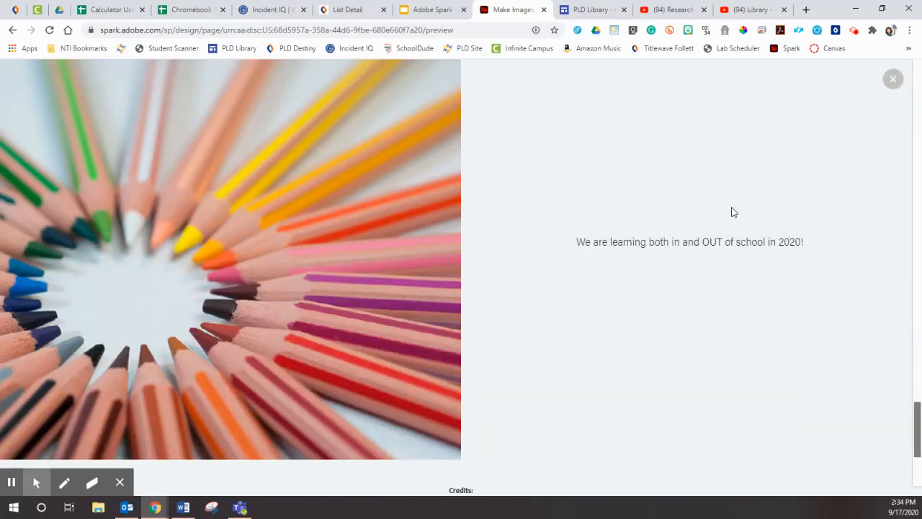
{"action": "scroll", "coordinate": [731, 212], "scroll_direction": "down", "scroll_amount": 4}
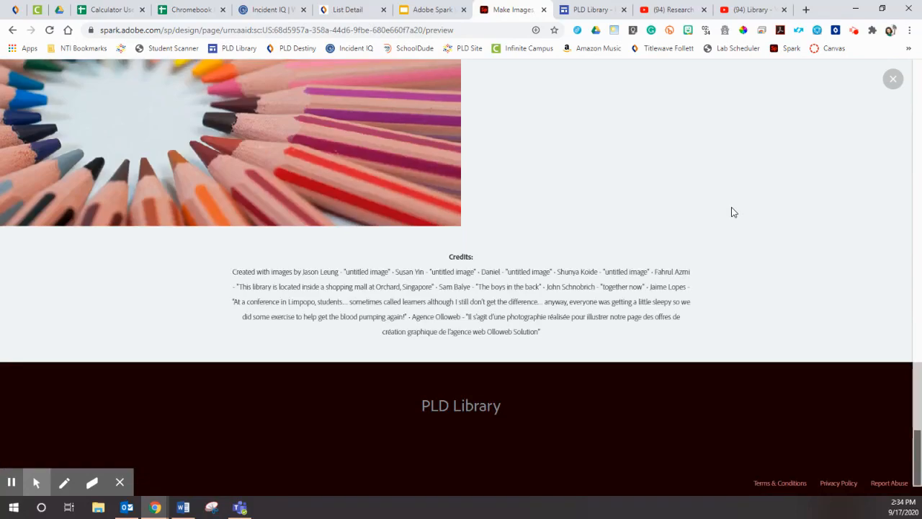
{"action": "scroll", "coordinate": [511, 360], "scroll_direction": "up", "scroll_amount": 6}
{"action": "scroll", "coordinate": [512, 360], "scroll_direction": "down", "scroll_amount": 6}
{"action": "scroll", "coordinate": [890, 207], "scroll_direction": "up", "scroll_amount": 20}
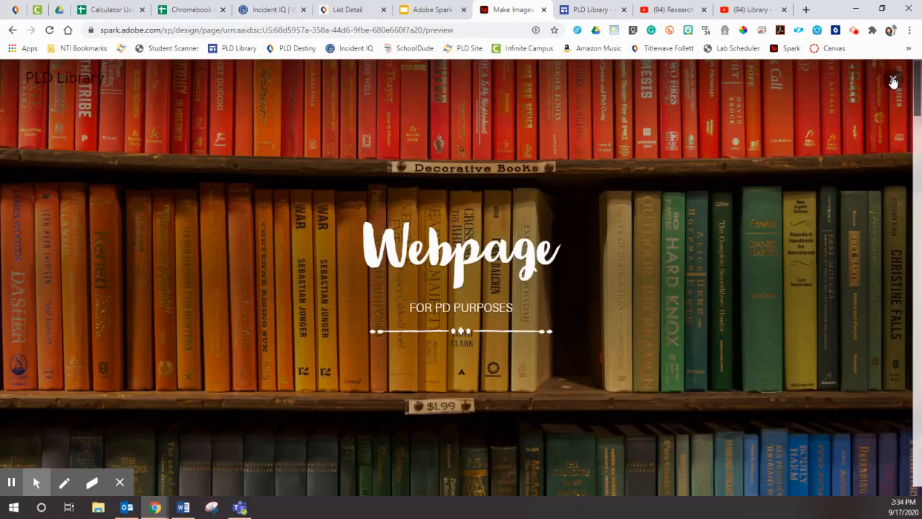
{"action": "left_click", "coordinate": [893, 81]}
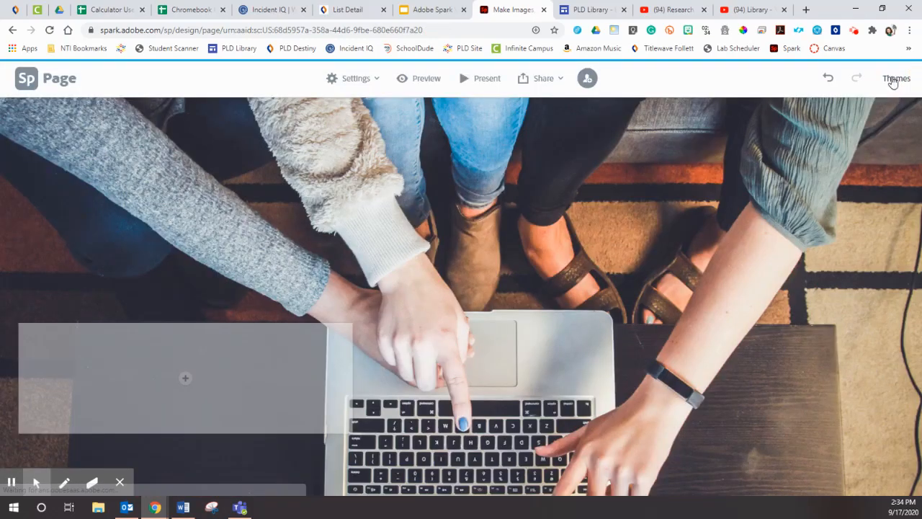
Set up publishing with a share link, titling the page "Webpage for PD" and turning on the author details
{"action": "left_click", "coordinate": [557, 81]}
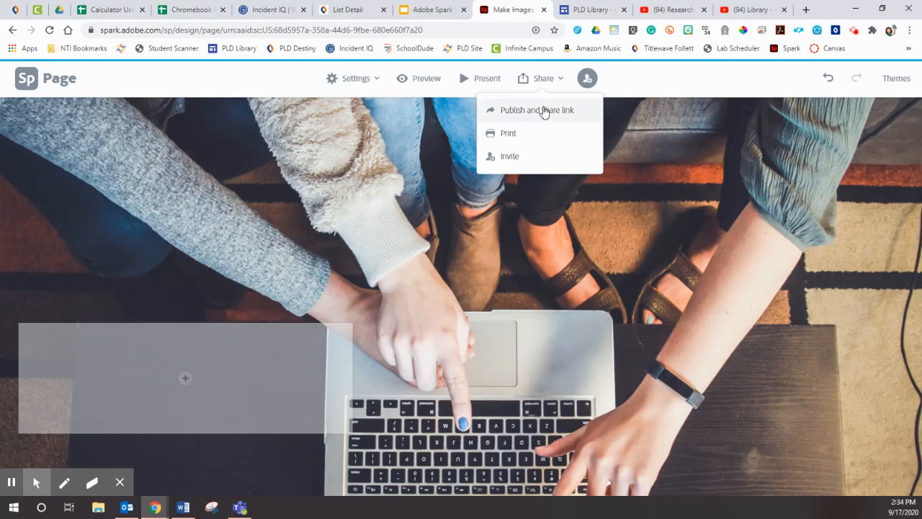
{"action": "left_click", "coordinate": [544, 111]}
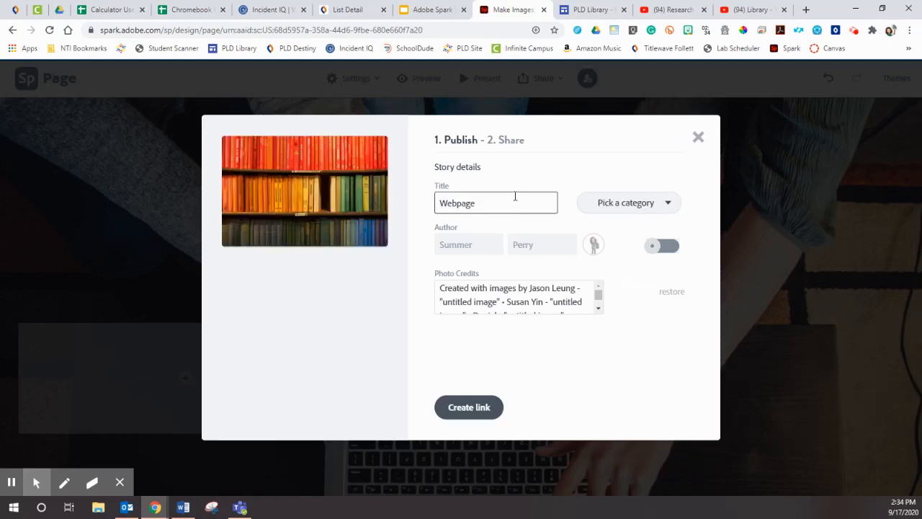
{"action": "type", "text": "for PD"}
{"action": "left_click", "coordinate": [658, 249]}
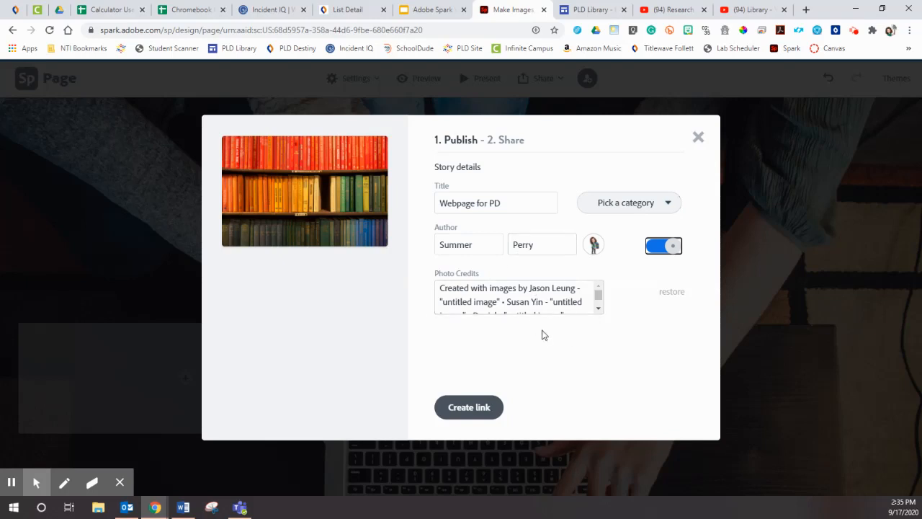
Create the shareable link, display the page's embed code and close the sharing dialog
{"action": "left_click", "coordinate": [487, 409]}
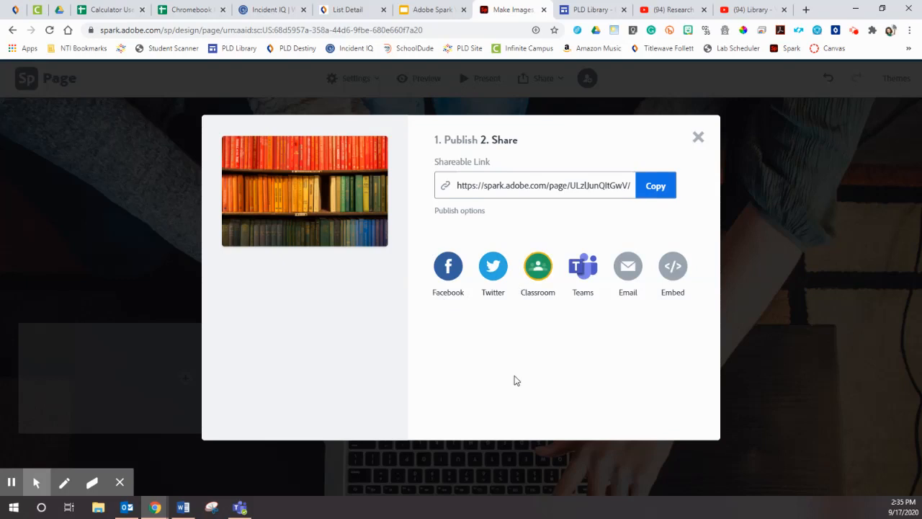
{"action": "left_click", "coordinate": [666, 270]}
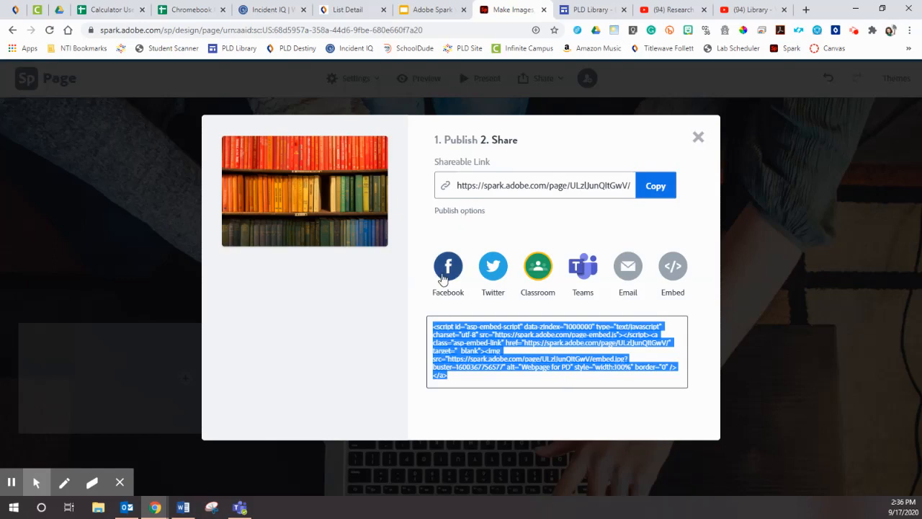
{"action": "left_click", "coordinate": [697, 140]}
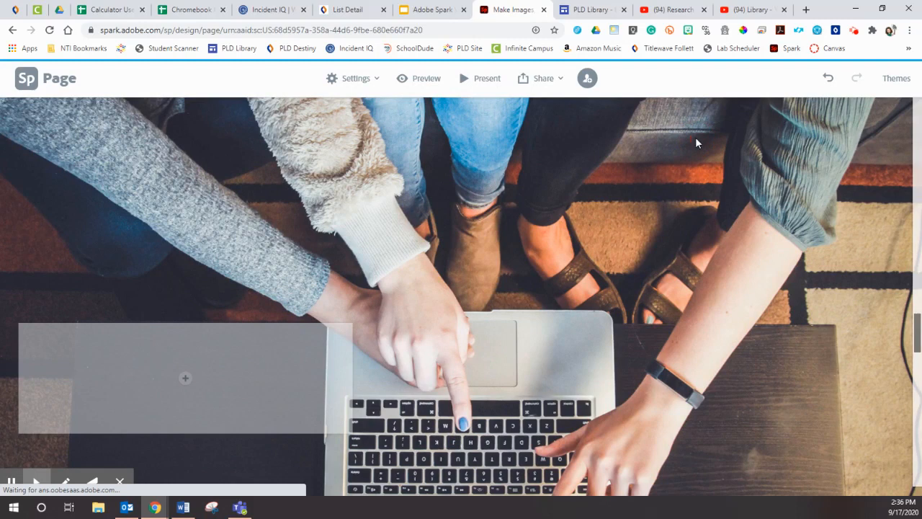